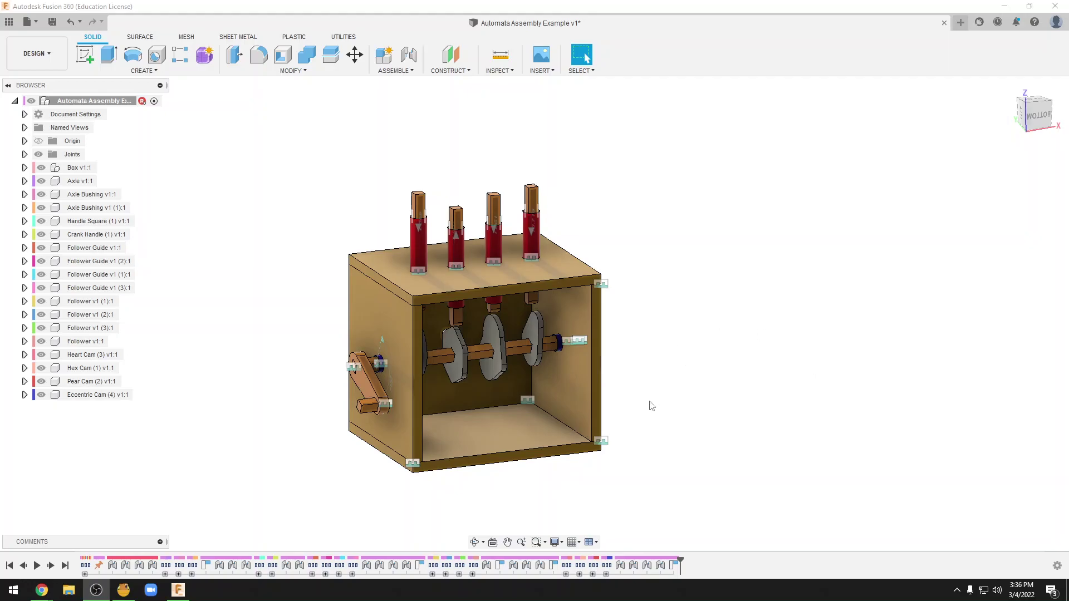
Step: Orbit the assembly to a more frontal view and return to normal selection
middle_click_drag(646, 382, 642, 381, "shift")
left_click_drag(642, 382, 639, 387)
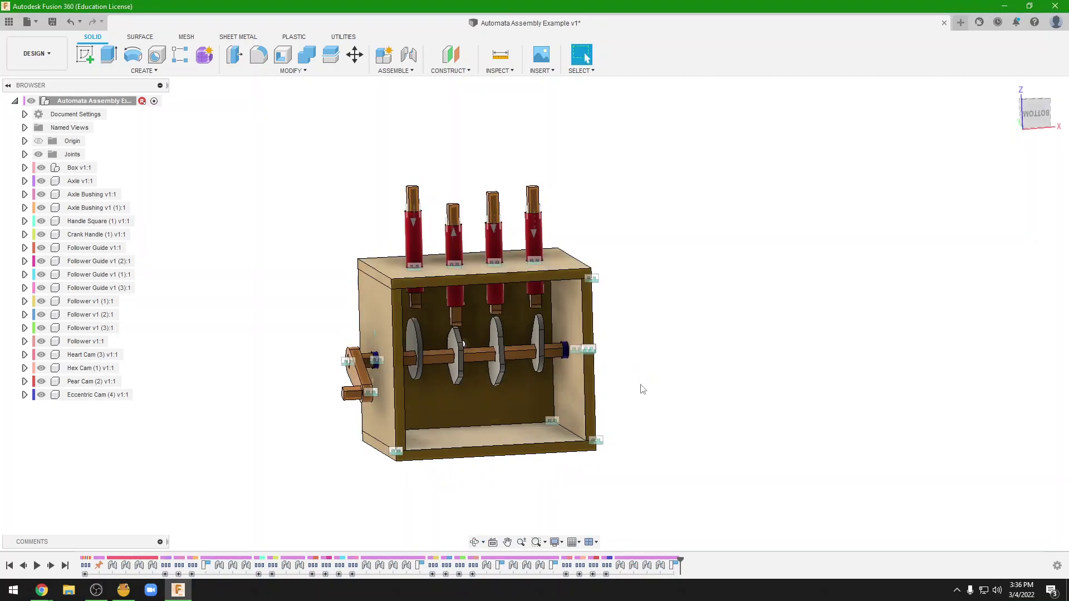
key("Escape")
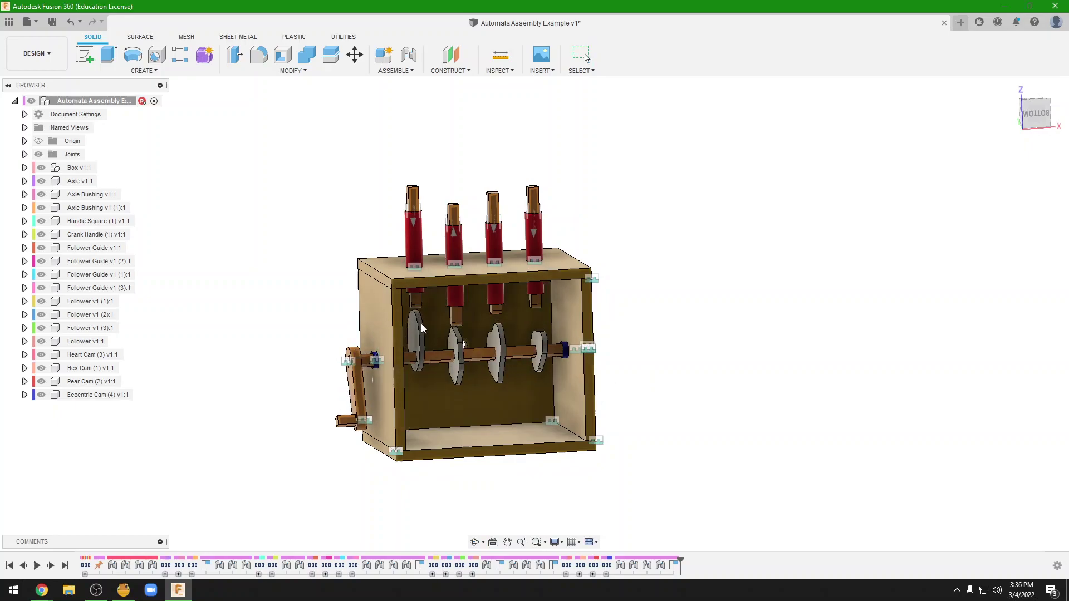
key("Escape")
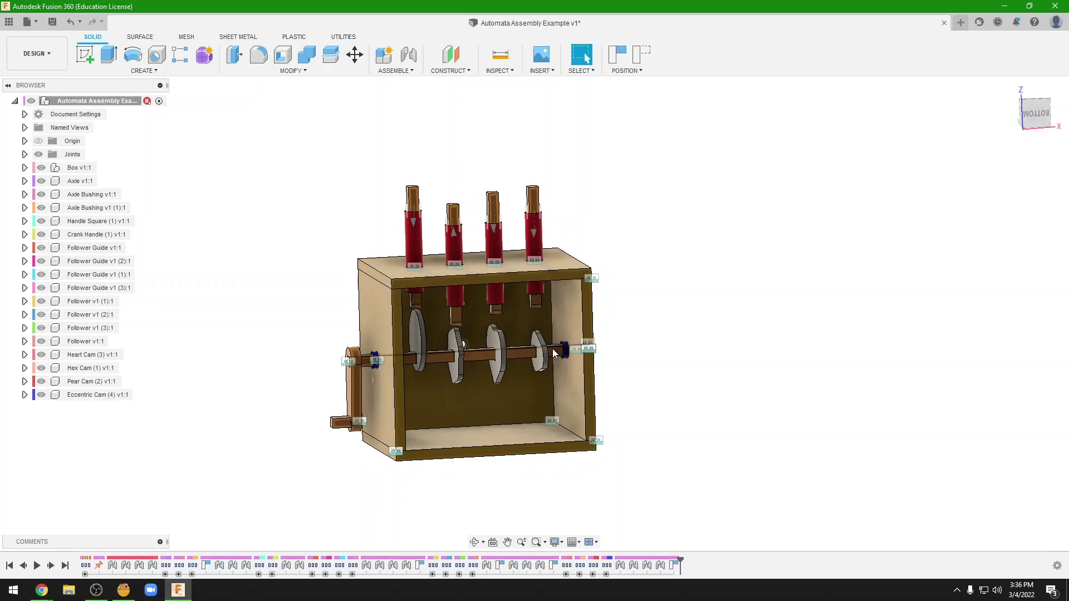
Step: Turn the cams and crank on the axle, zoom in, and select the rightmost follower guide
left_click_drag(500, 334, 493, 323)
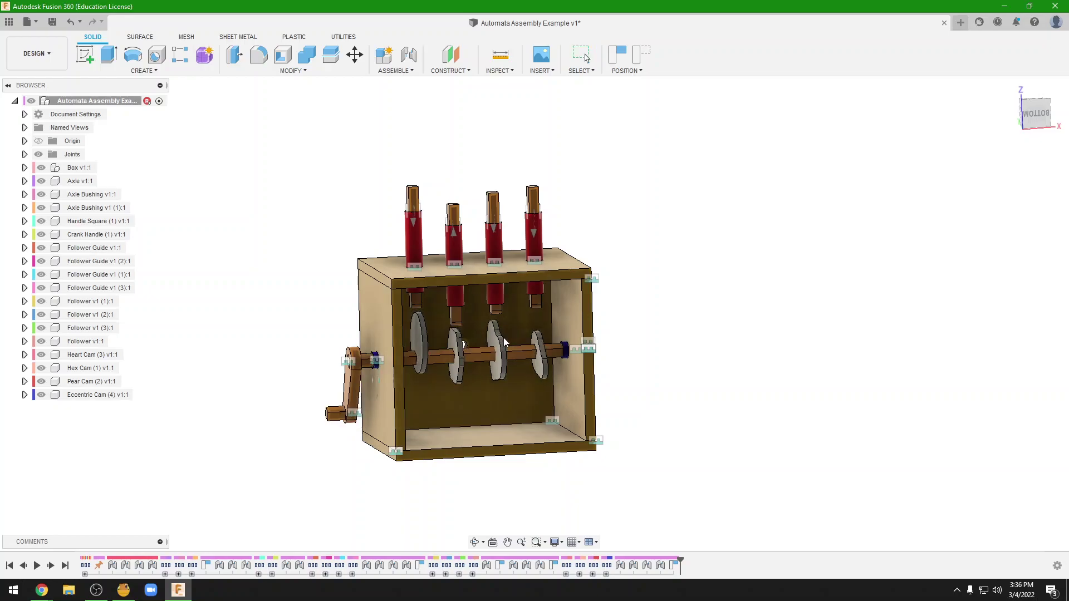
scroll(493, 323, "up", 5)
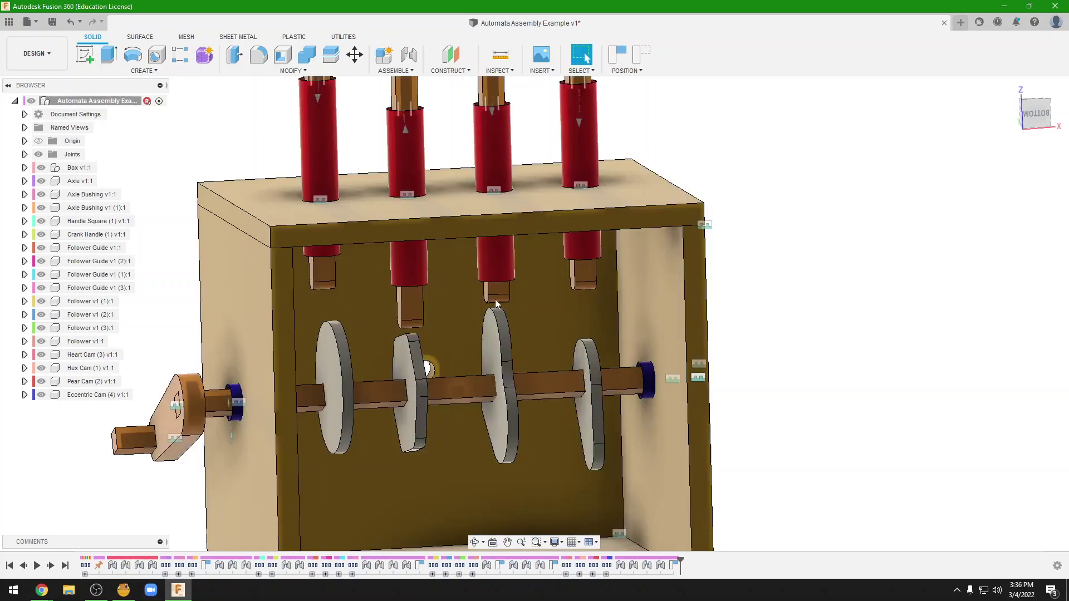
mouse_move(597, 343)
left_mouse_down()
mouse_move(590, 313)
mouse_move(630, 456)
mouse_move(619, 294)
mouse_move(607, 297)
mouse_move(590, 271)
left_mouse_up()
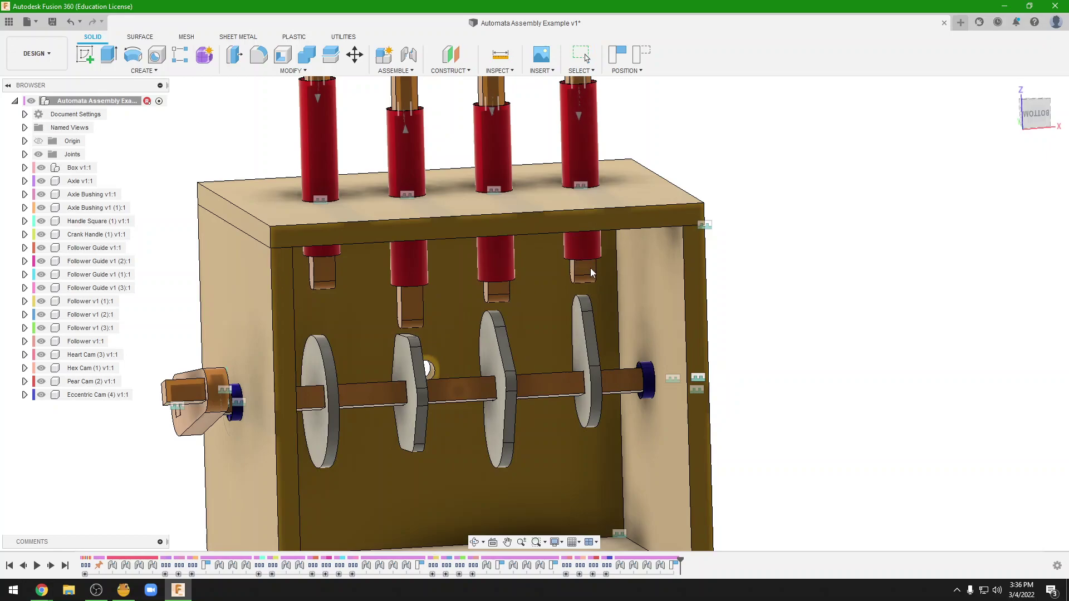
left_click_drag(590, 270, 589, 260)
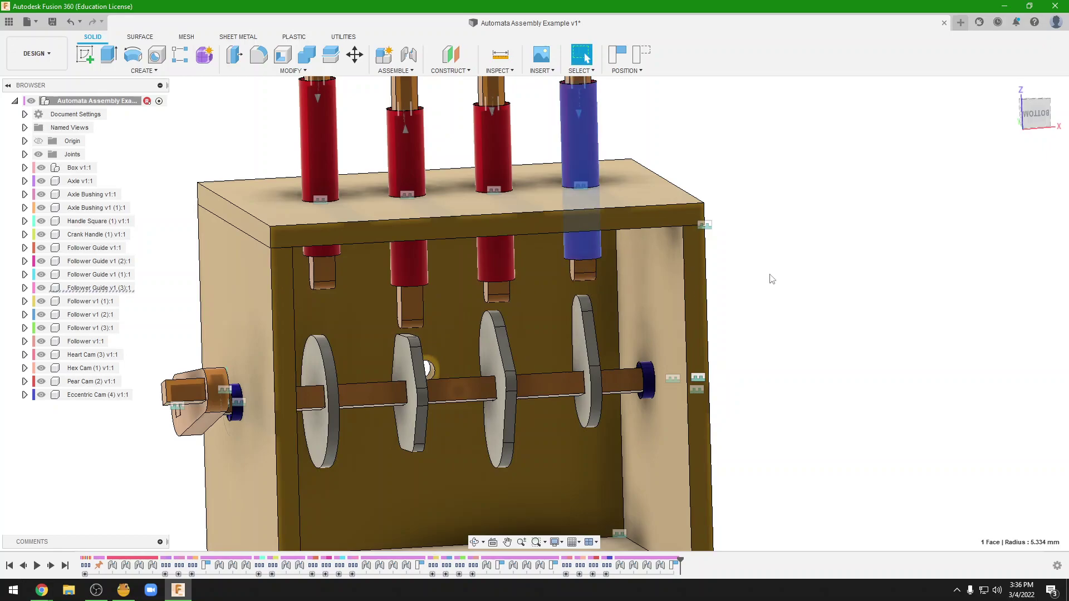
left_click(781, 264)
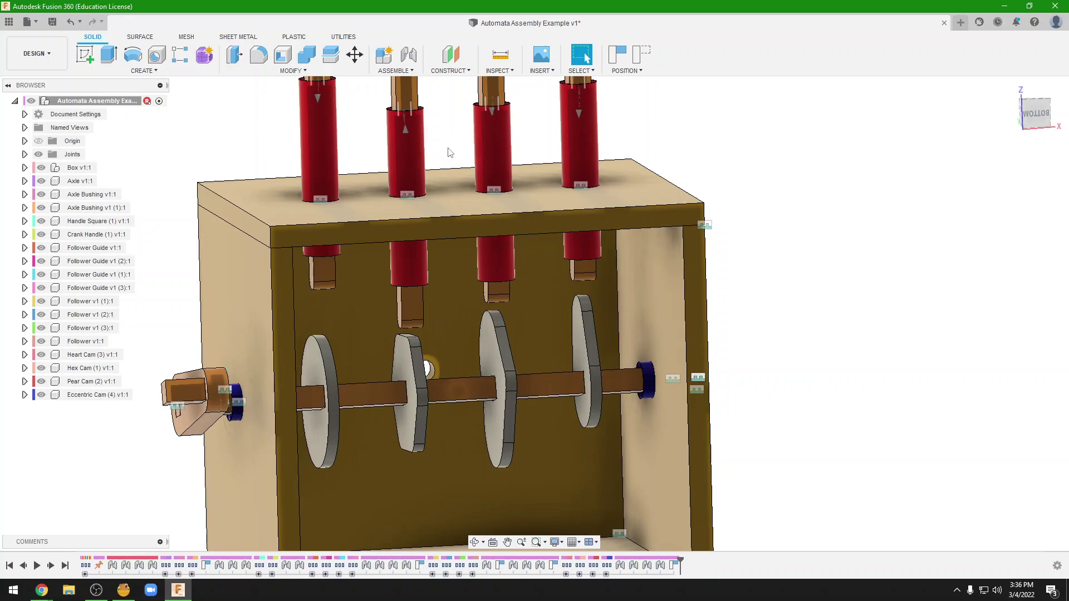
Step: Enable contact sets and add the leftmost follower and leftmost cam to a new contact set
left_click(413, 71)
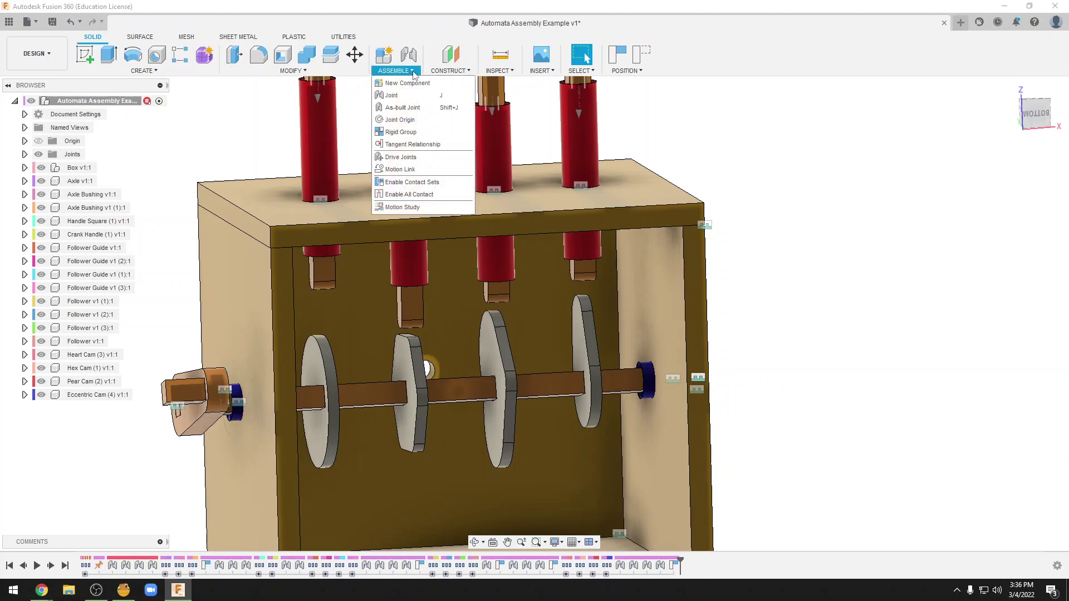
left_click(419, 184)
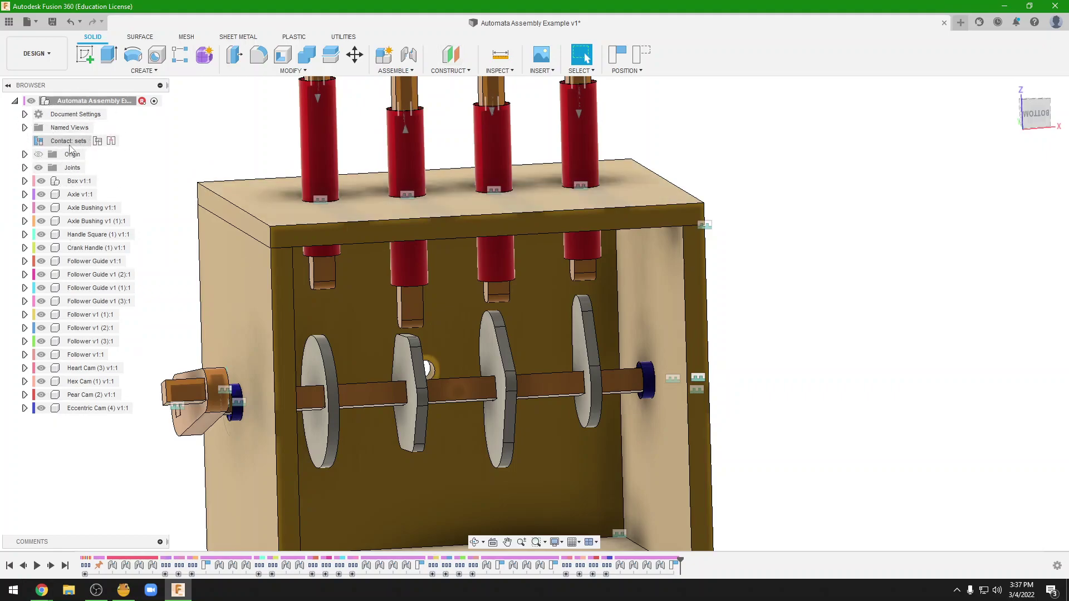
left_click(393, 71)
mouse_move(409, 206)
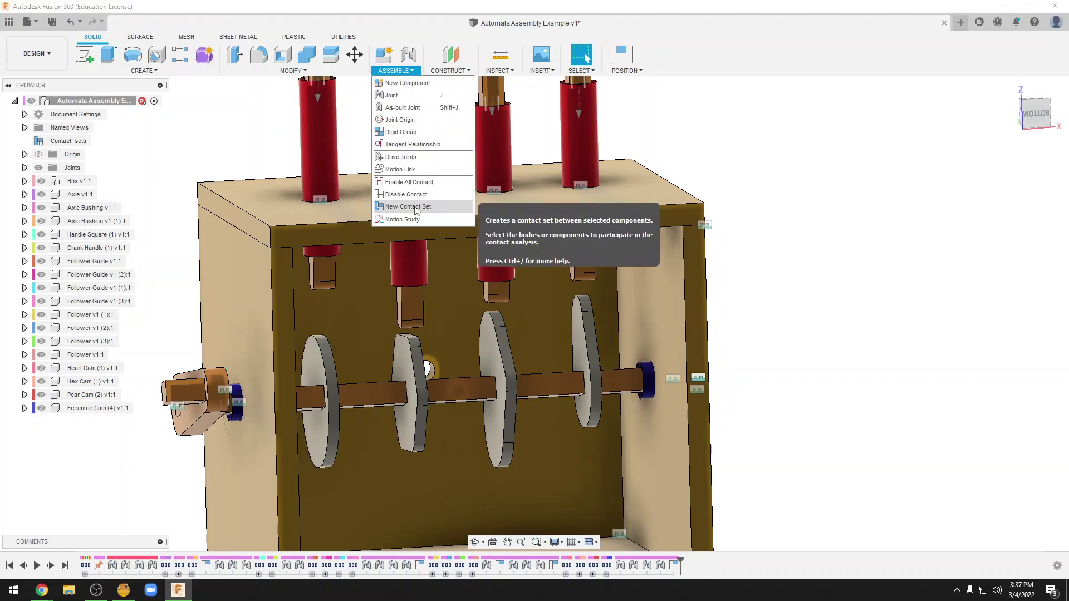
left_click(418, 208)
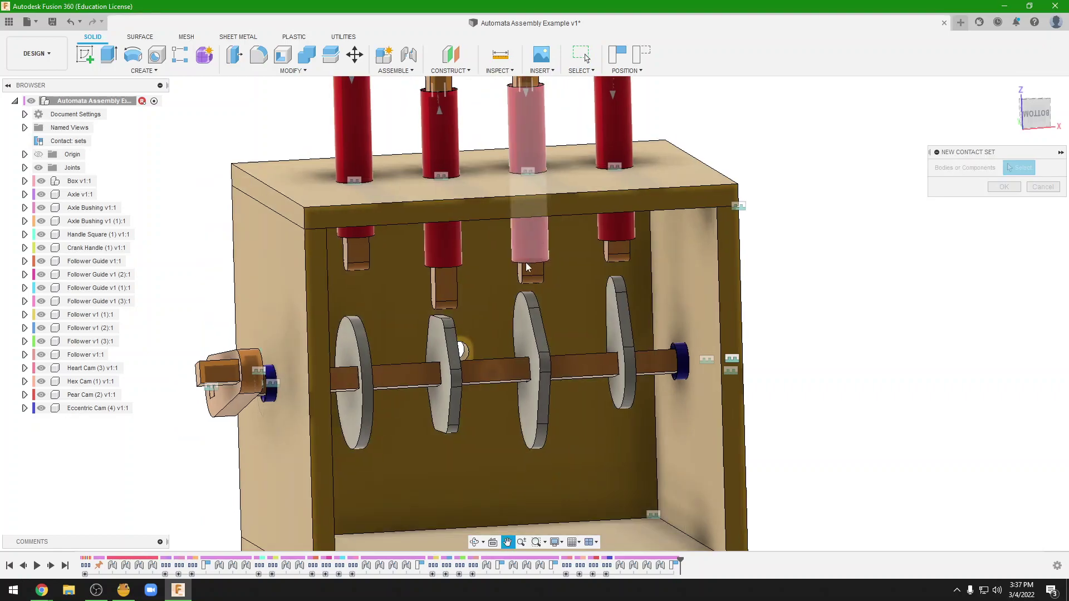
middle_click_drag(500, 279, 530, 262)
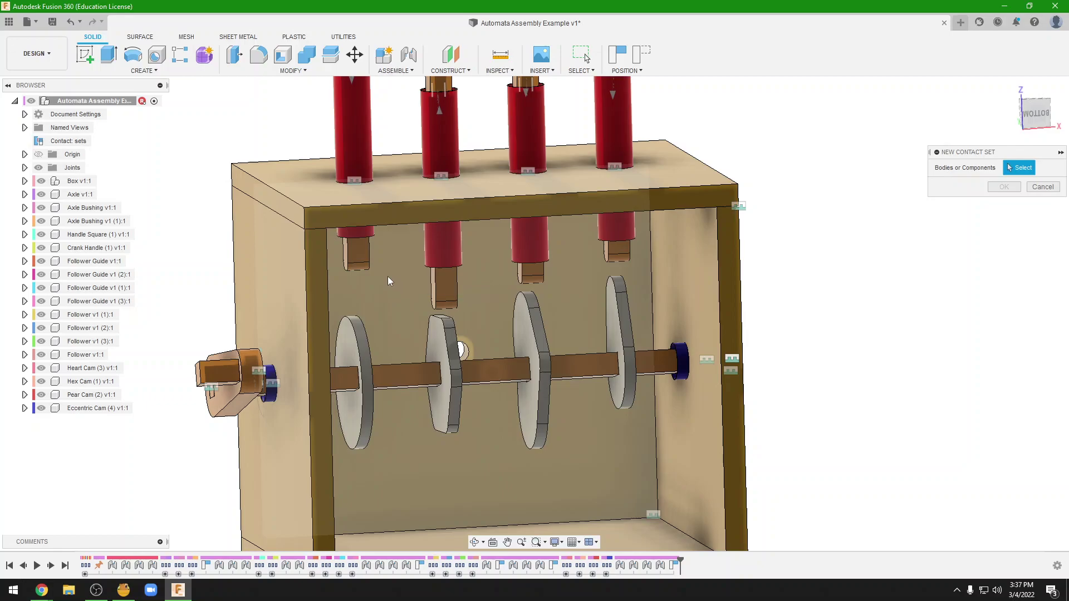
left_click(357, 259)
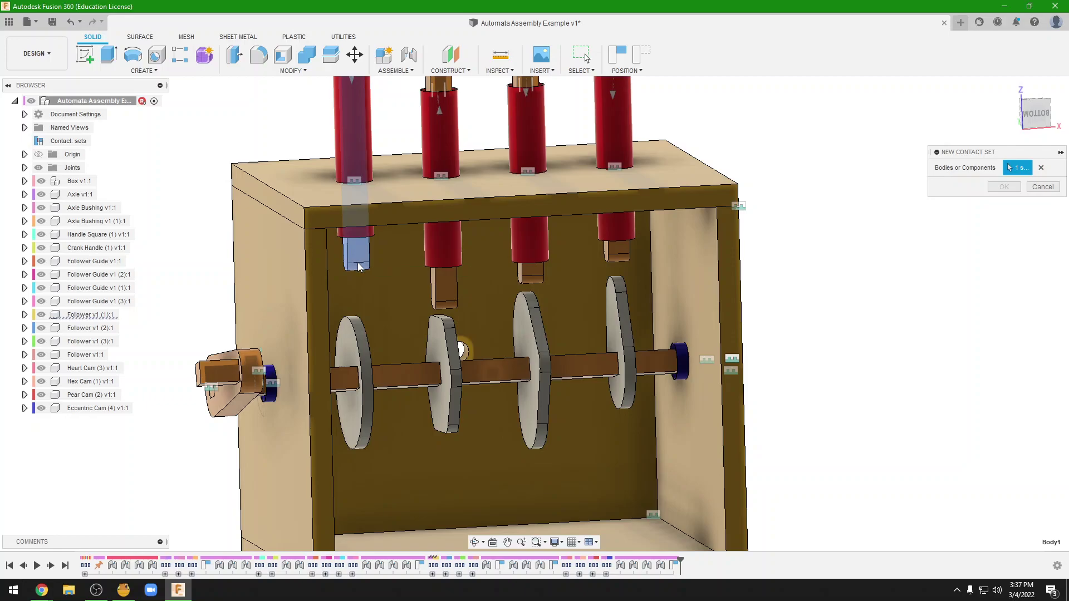
left_click(363, 351)
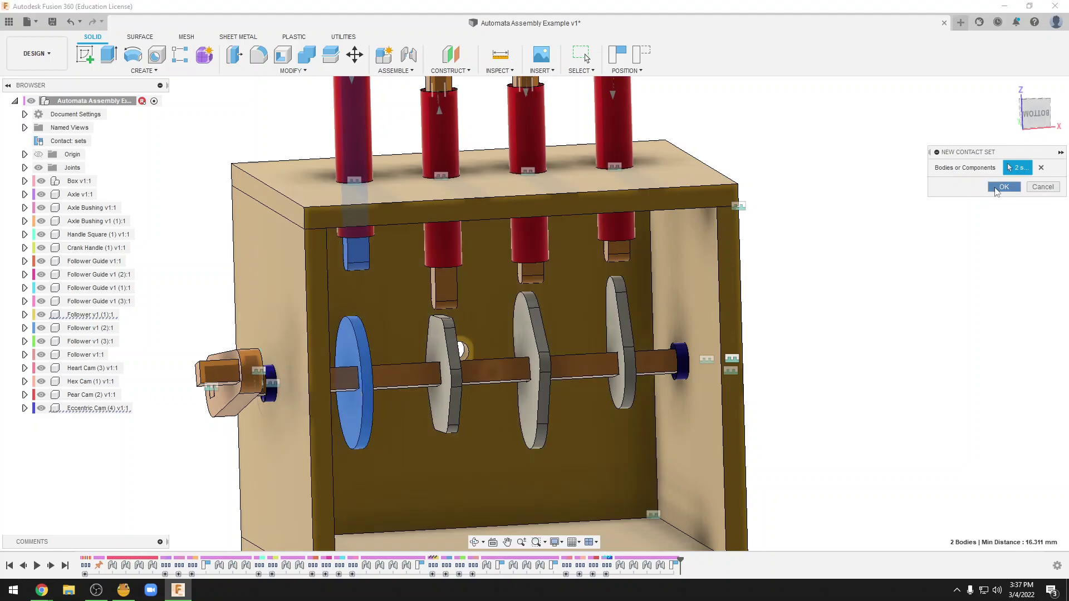
Step: Slide the leftmost follower down onto its cam and swing the crank to point left
left_click(201, 160)
left_click_drag(196, 208, 198, 275)
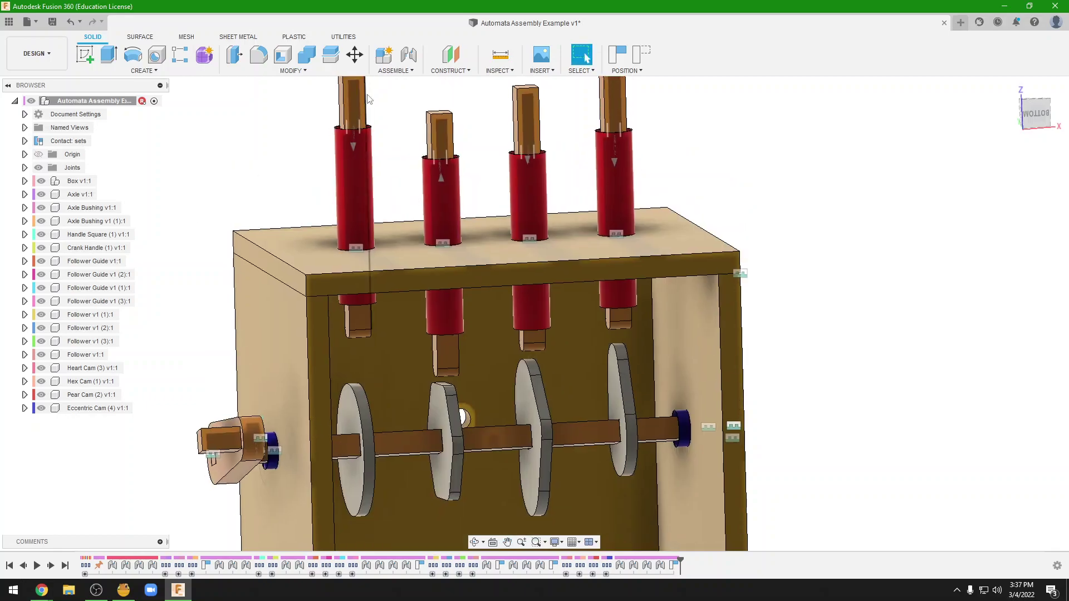
left_click_drag(356, 129, 358, 140)
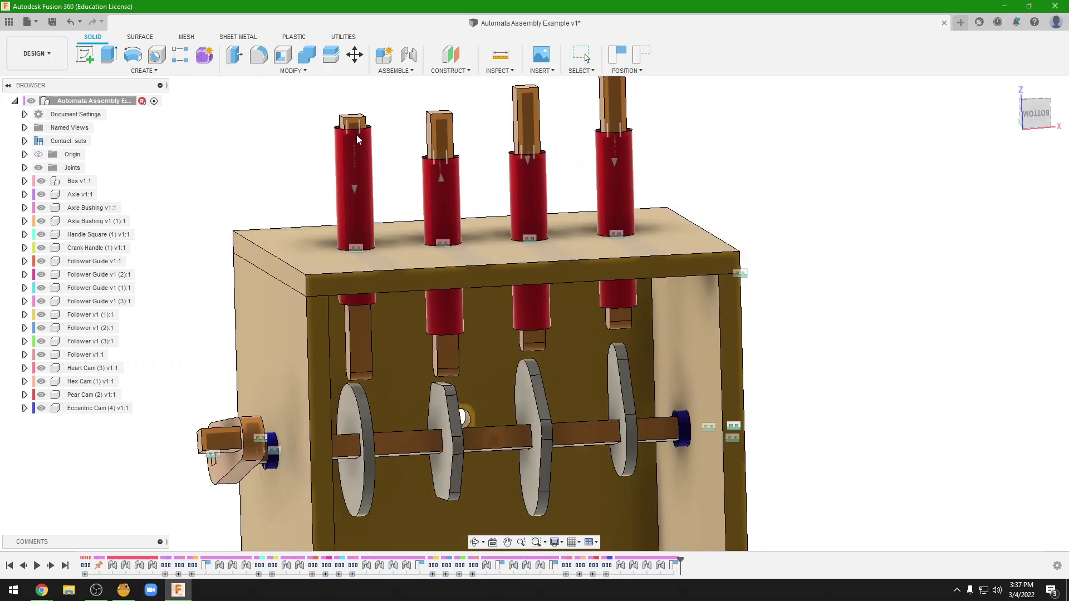
mouse_move(238, 432)
left_mouse_down()
mouse_move(237, 404)
mouse_move(168, 320)
mouse_move(145, 396)
left_mouse_up()
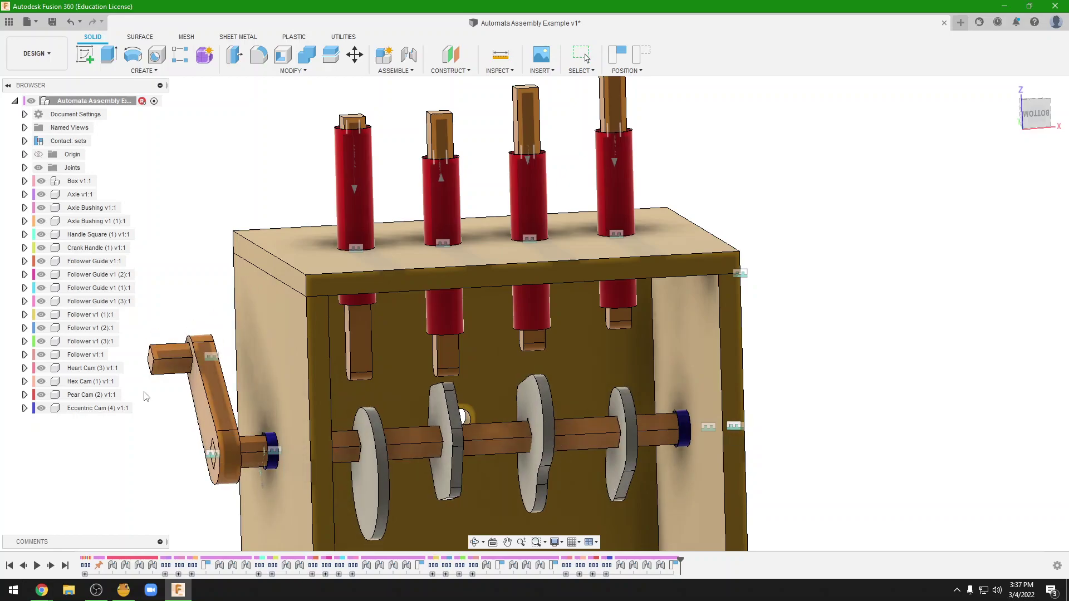
left_click_drag(145, 396, 159, 440)
Step: Set the Box v1:1 component's opacity to 20%
mouse_move(159, 440)
middle_mouse_down("shift")
mouse_move(217, 384)
mouse_move(327, 346)
middle_mouse_up("shift")
left_click(327, 346)
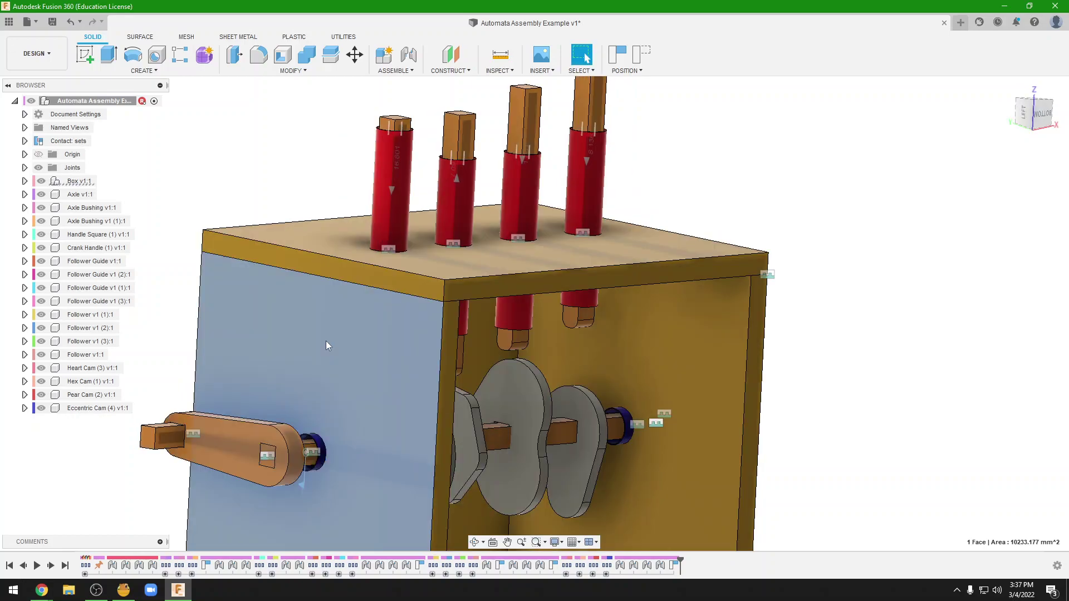
right_click(59, 182)
mouse_move(92, 491)
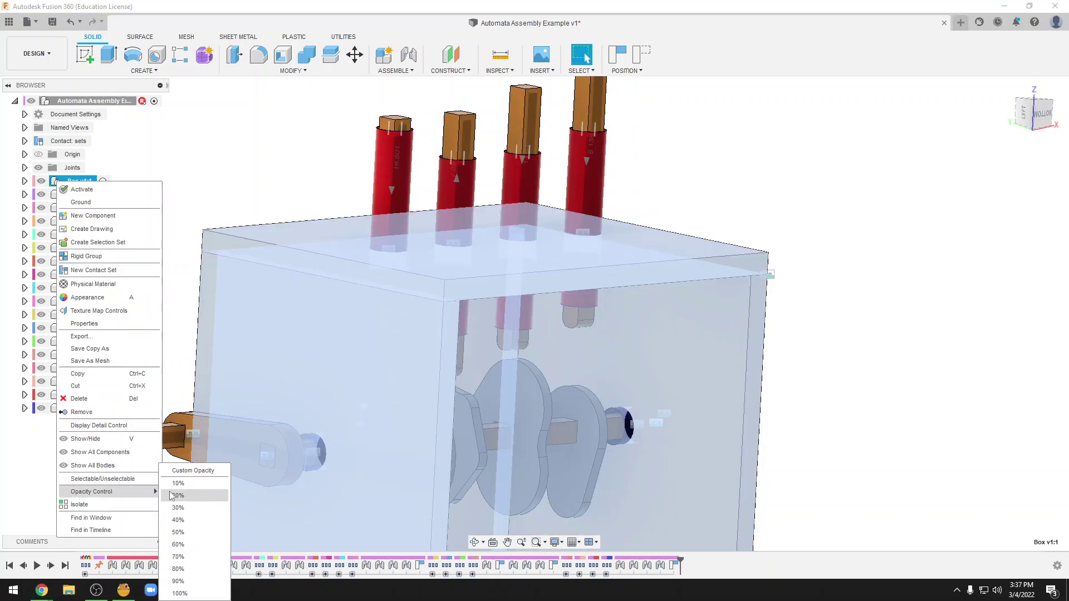
left_click(172, 496)
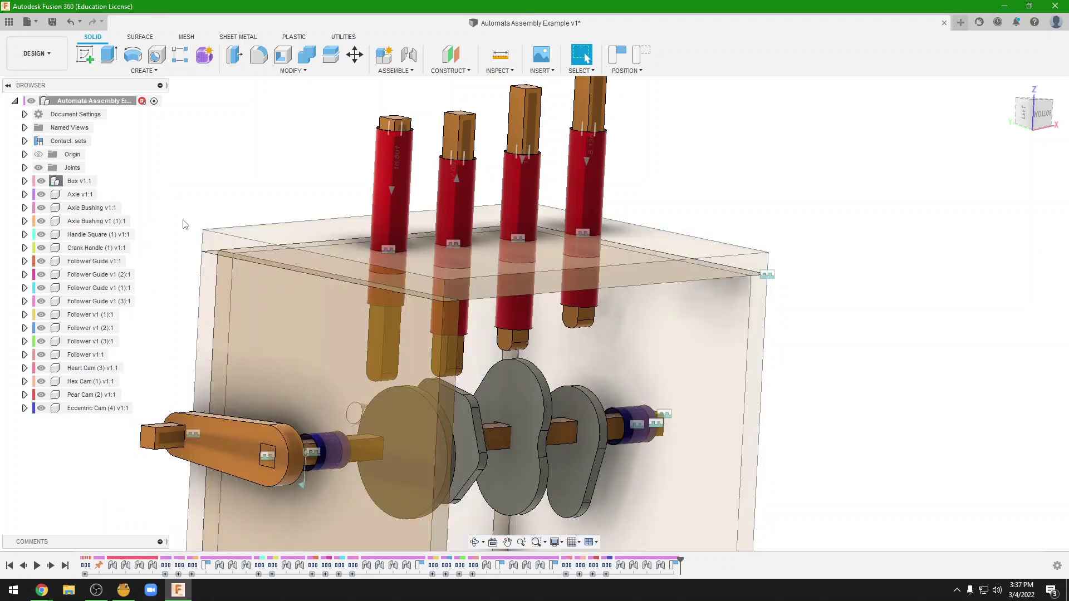
Step: Swing the crank down and then right, turning the cams inside the see-through box
middle_click_drag(163, 446, 182, 348)
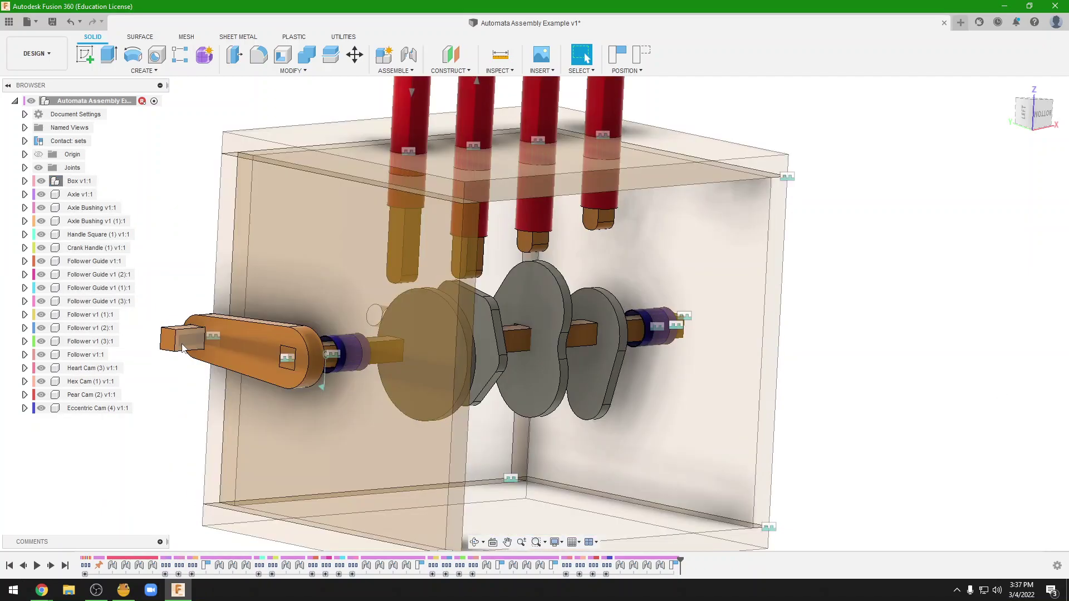
left_click_drag(182, 347, 313, 399)
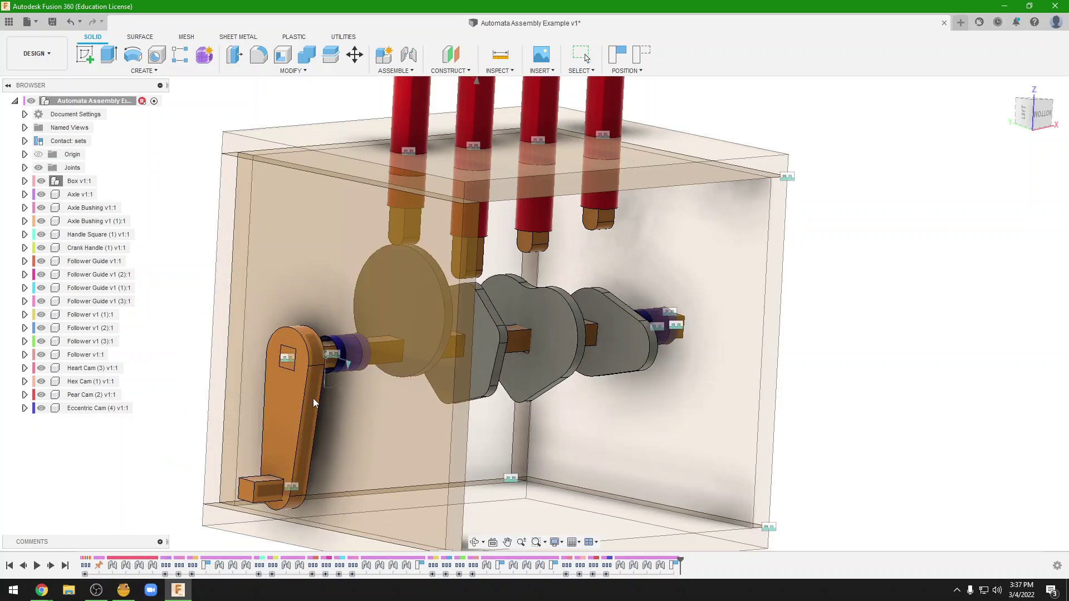
left_click_drag(312, 399, 389, 378)
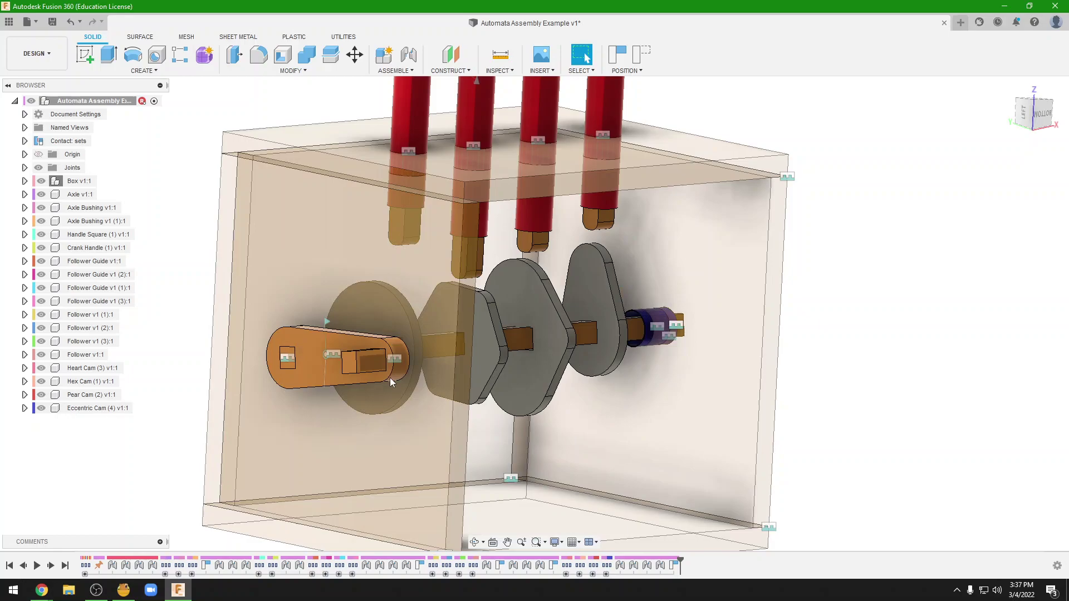
middle_click_drag(390, 378, 616, 379, "shift")
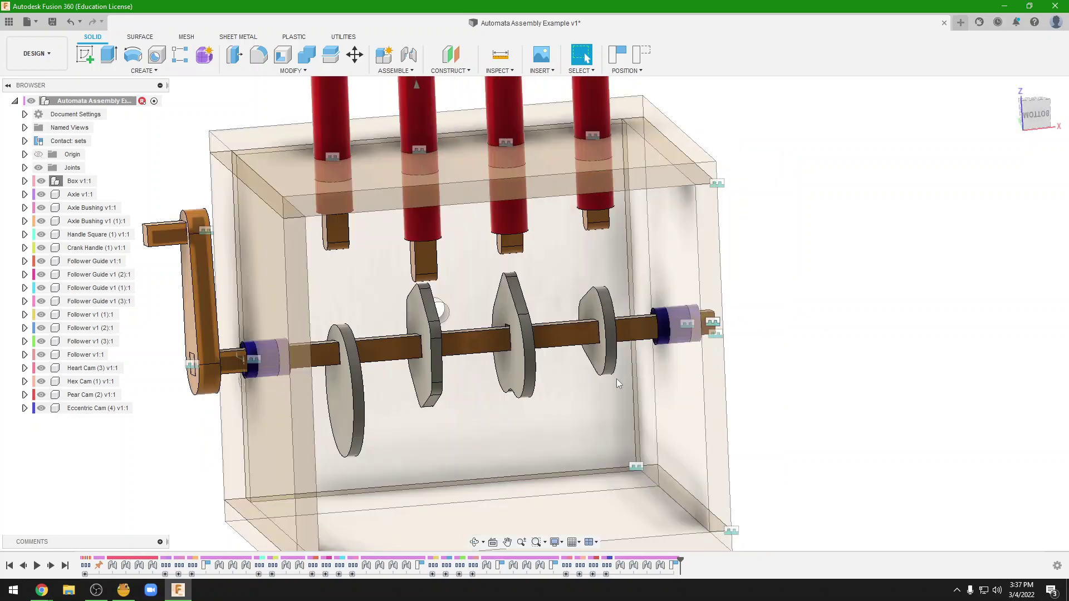
Step: Create a contact set pairing the second follower with the cam below it
left_click(412, 71)
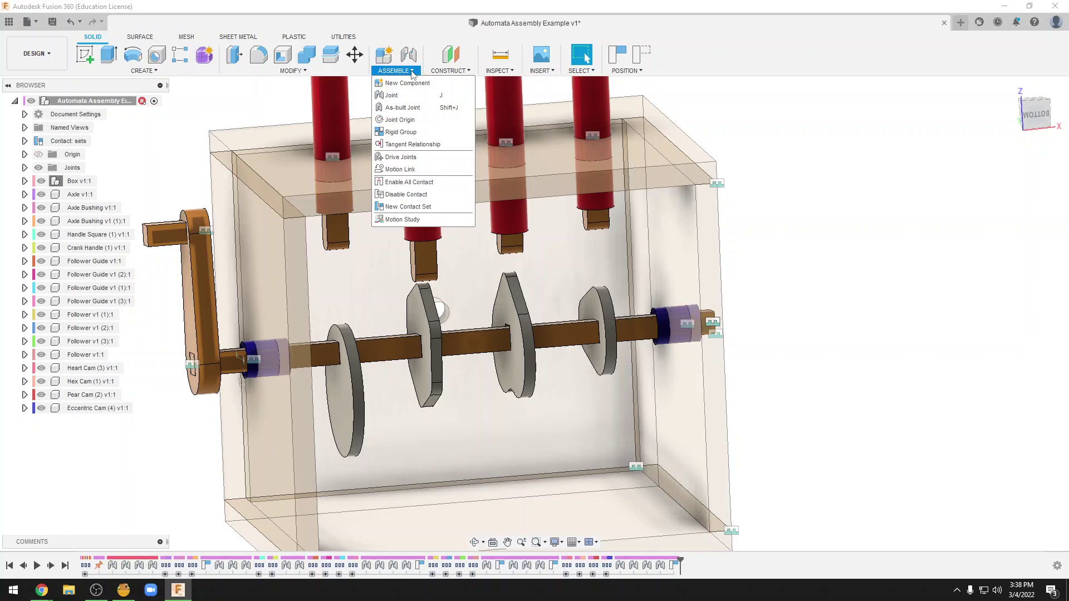
left_click(408, 207)
left_click(425, 266)
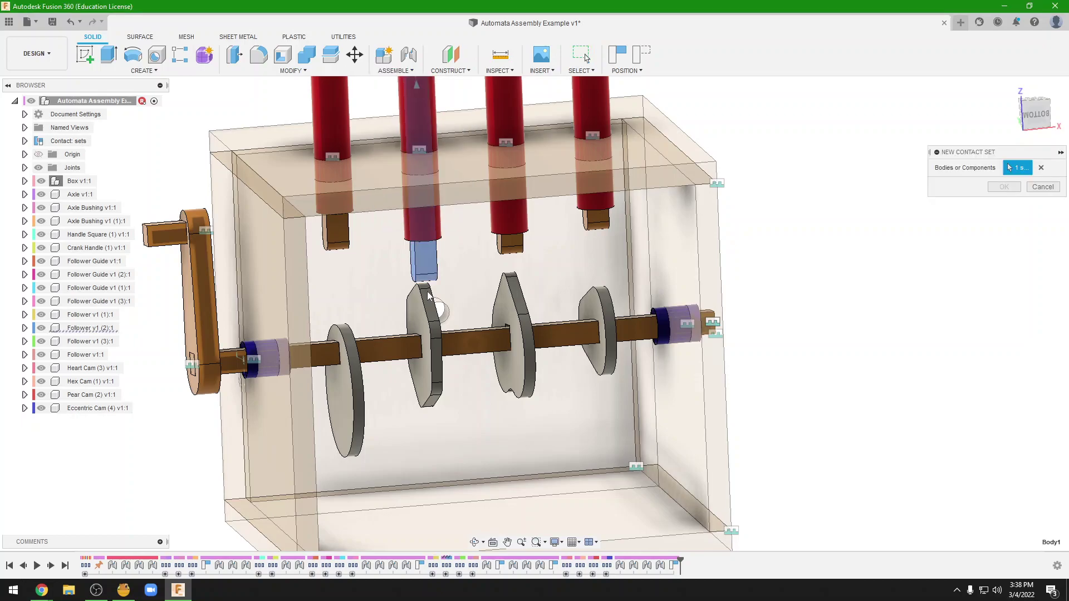
left_click(429, 295)
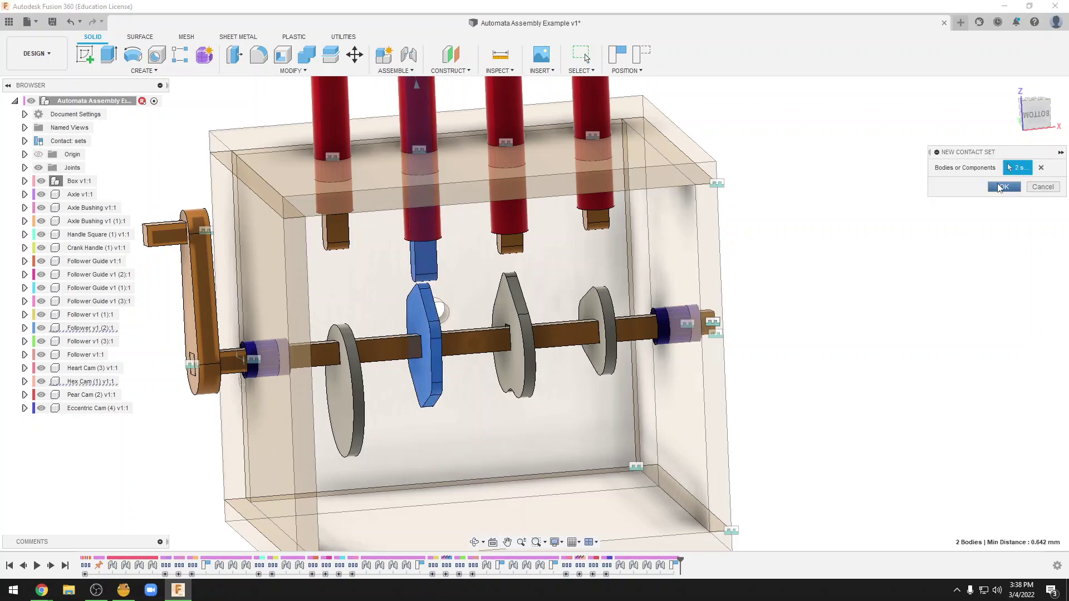
left_click(1000, 188)
Step: Create a contact set pairing the third follower with the heart cam below it
left_click(396, 71)
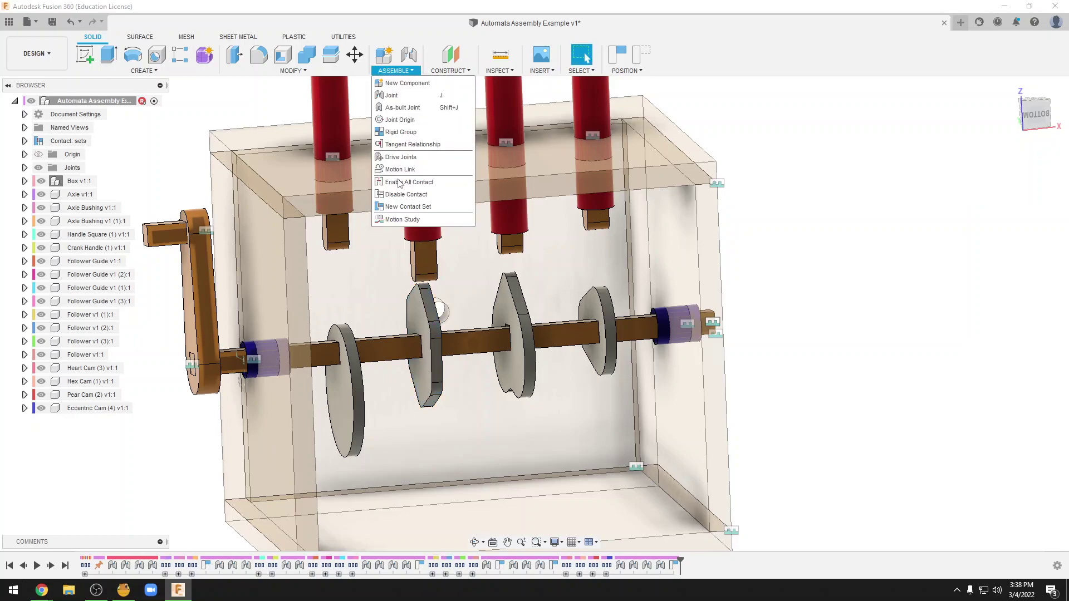
left_click(408, 206)
left_click(511, 251)
left_click(515, 311)
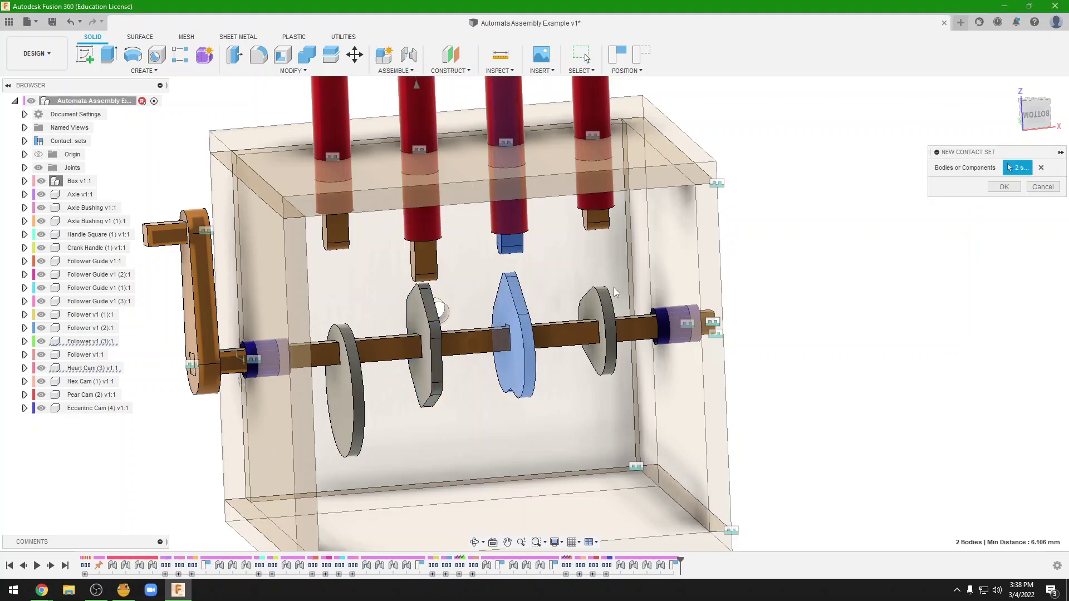
left_click(1002, 187)
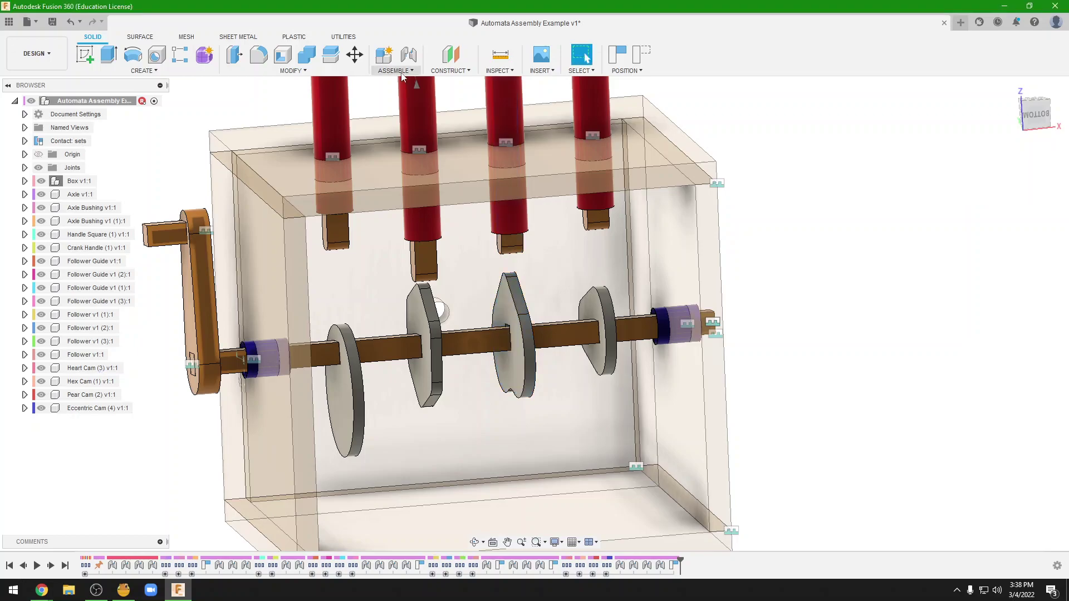
Step: Create a contact set pairing the fourth follower with the cam beneath it
left_click(395, 71)
left_click(408, 207)
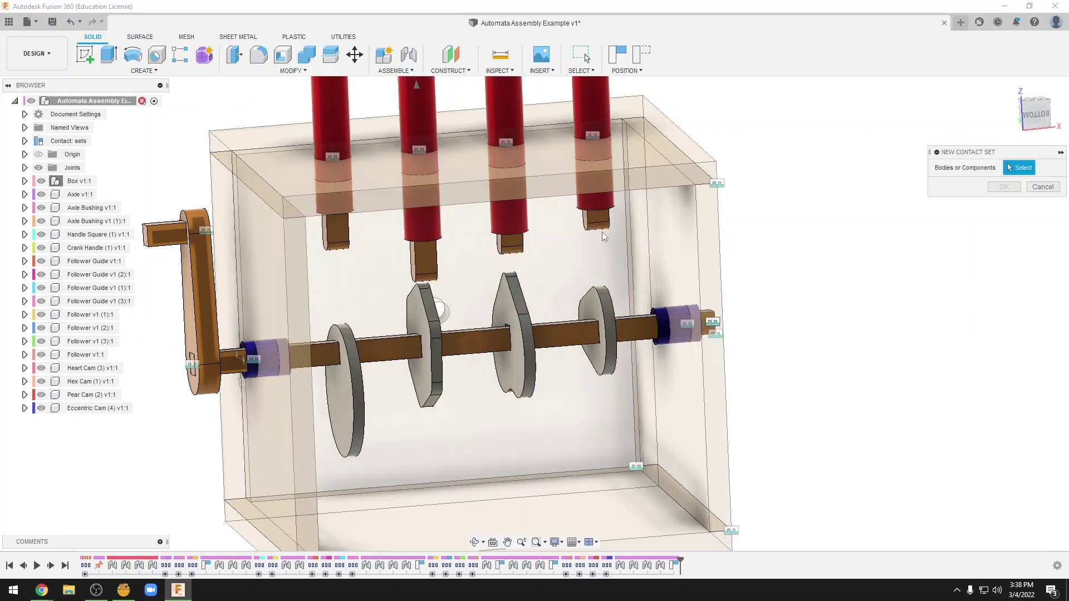
left_click(601, 228)
left_click(603, 306)
left_click(1004, 187)
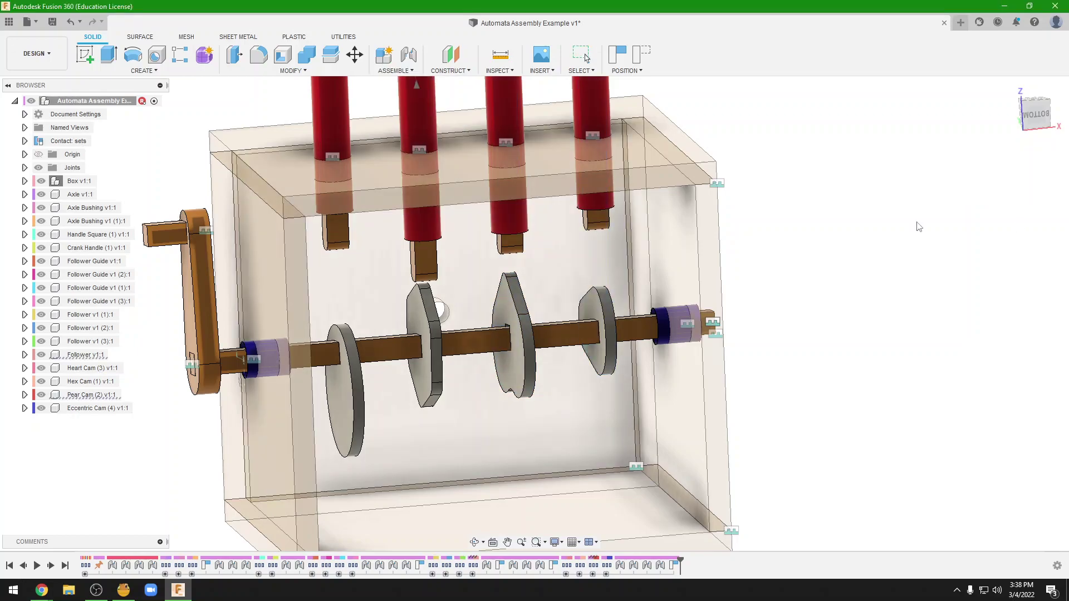
Step: Lower the third and fourth followers onto their cams and turn the crank fully around
left_click_drag(516, 247, 517, 258)
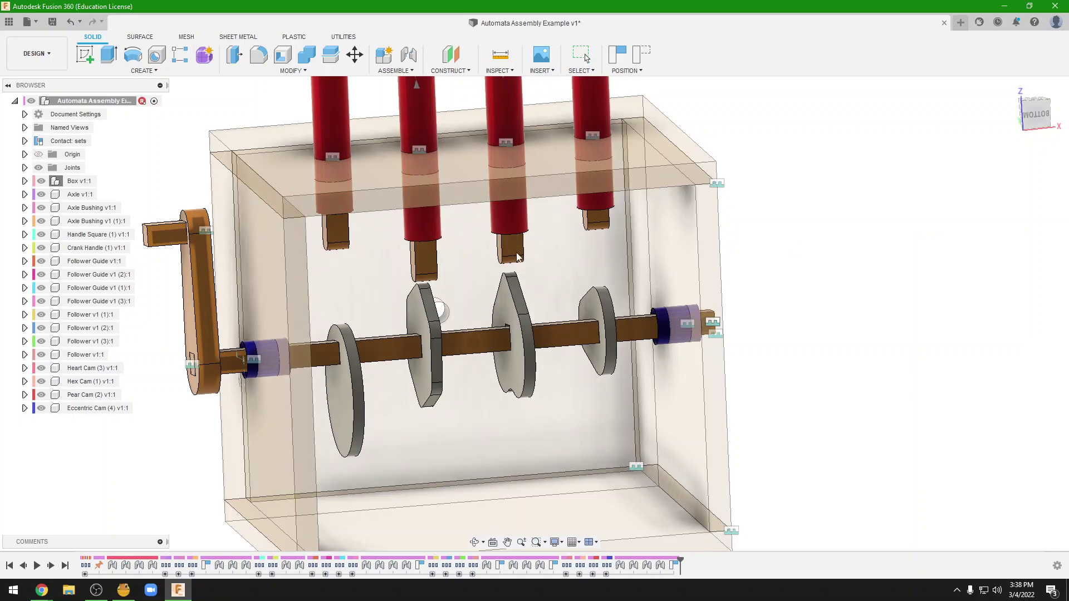
left_click_drag(601, 234, 600, 281)
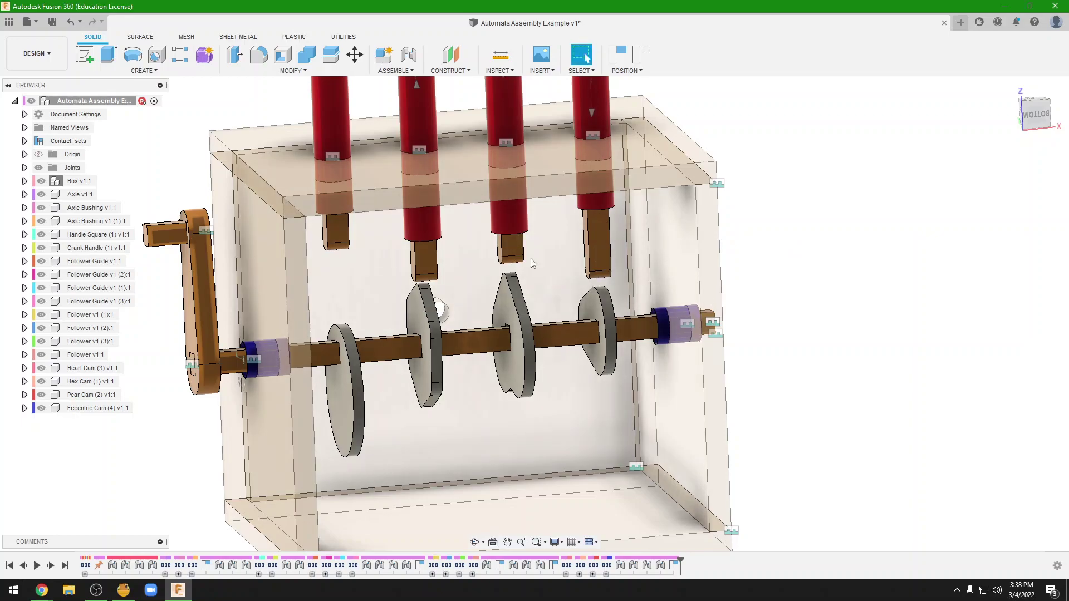
mouse_move(431, 240)
middle_mouse_down()
mouse_move(399, 276)
mouse_move(268, 229)
middle_mouse_up()
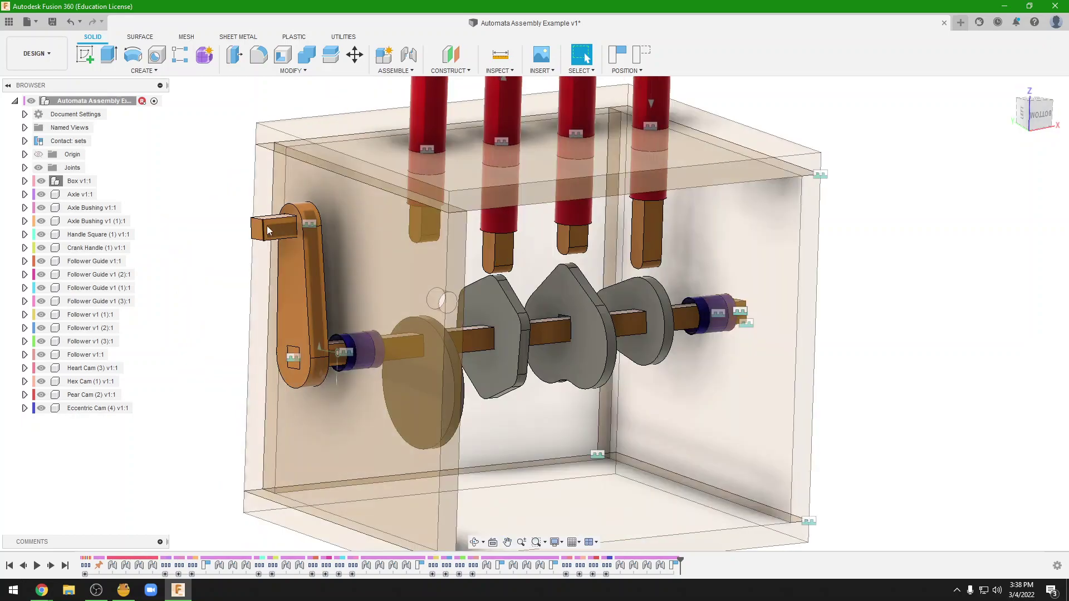
left_click_drag(268, 229, 210, 267)
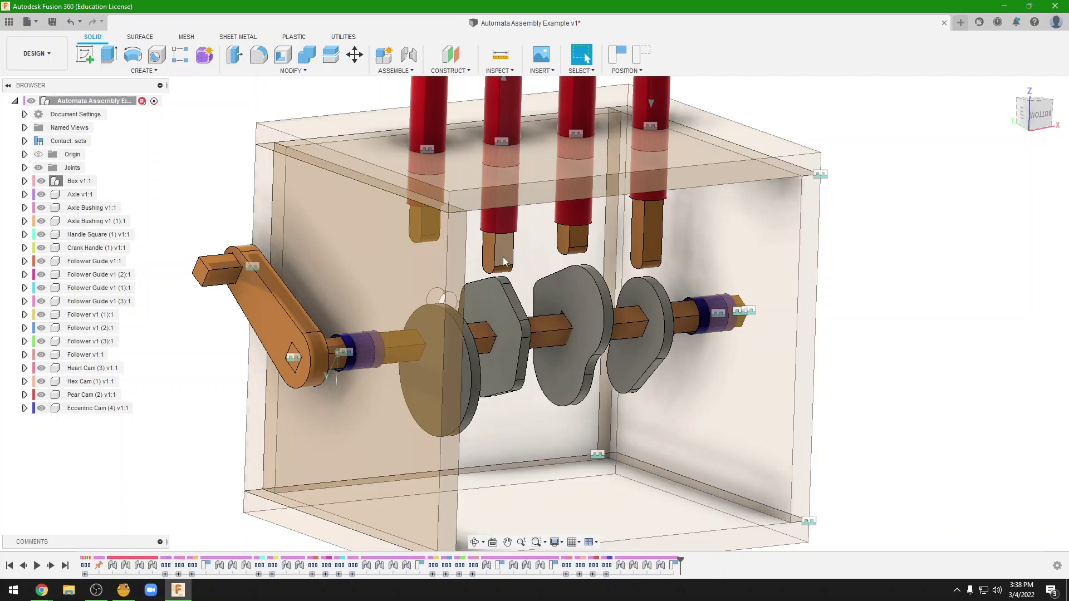
mouse_move(504, 261)
left_mouse_down()
mouse_move(308, 359)
mouse_move(339, 416)
mouse_move(364, 391)
mouse_move(365, 360)
left_mouse_up()
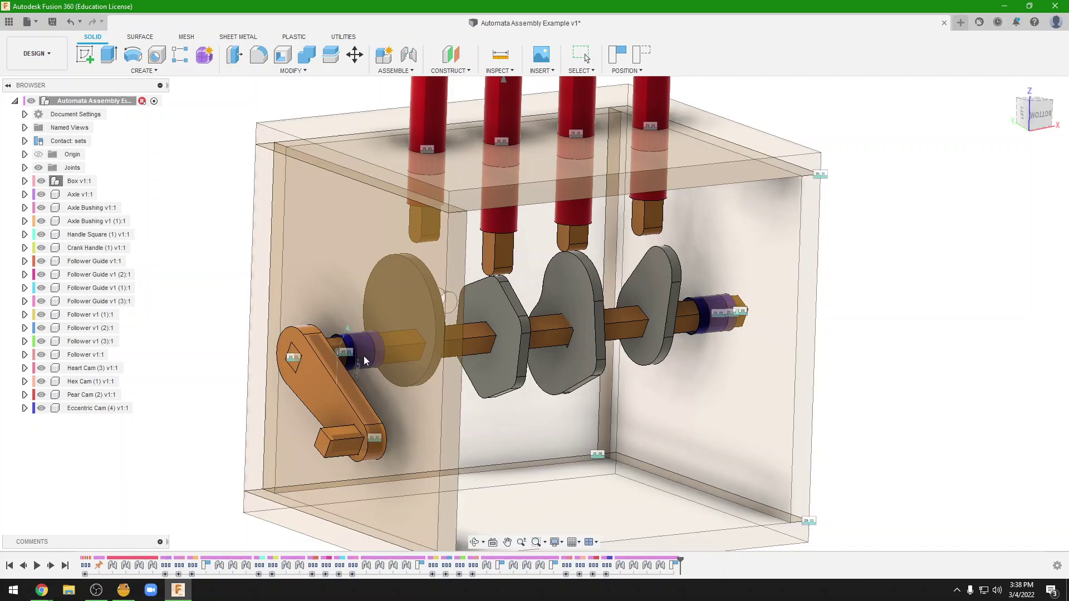
mouse_move(364, 357)
left_mouse_down()
mouse_move(252, 426)
mouse_move(382, 430)
left_mouse_up()
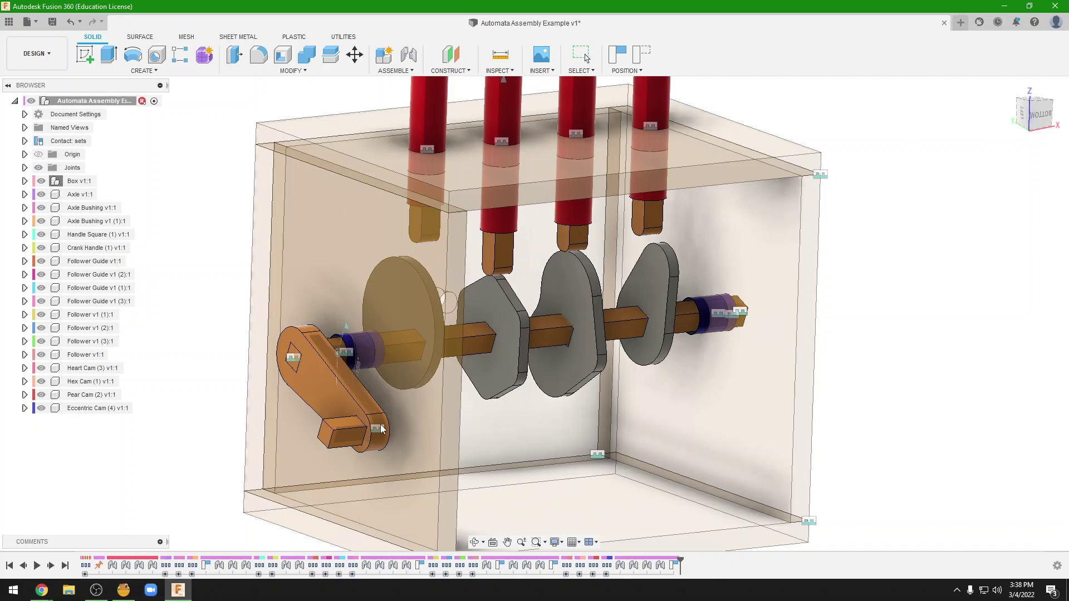
left_click_drag(382, 430, 205, 235)
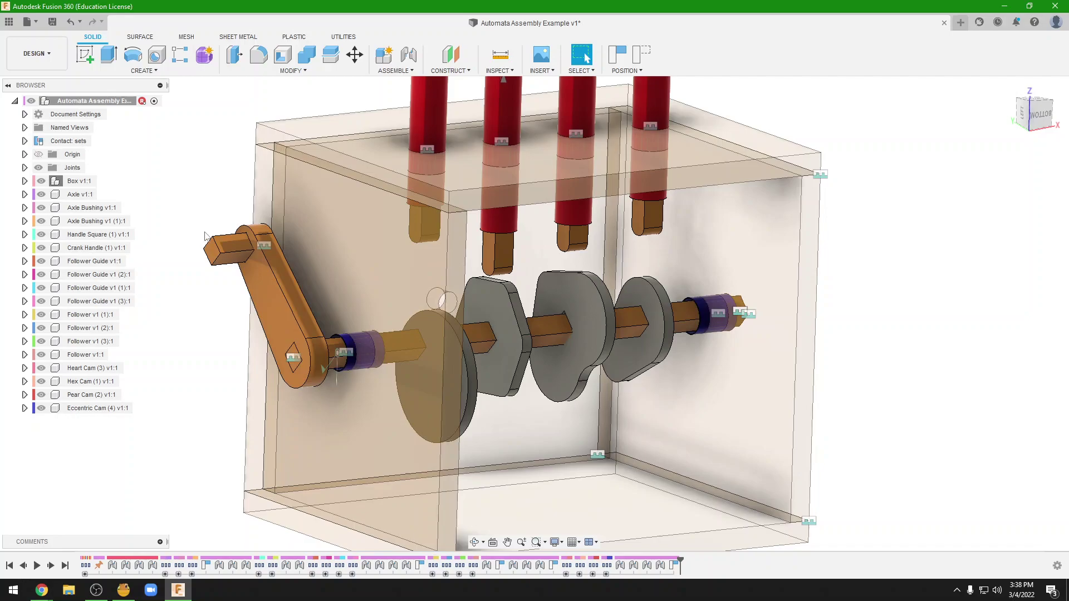
Step: View the box up close from the front and rotate a cam to watch its follower ride it
middle_click_drag(205, 235, 440, 314, "shift")
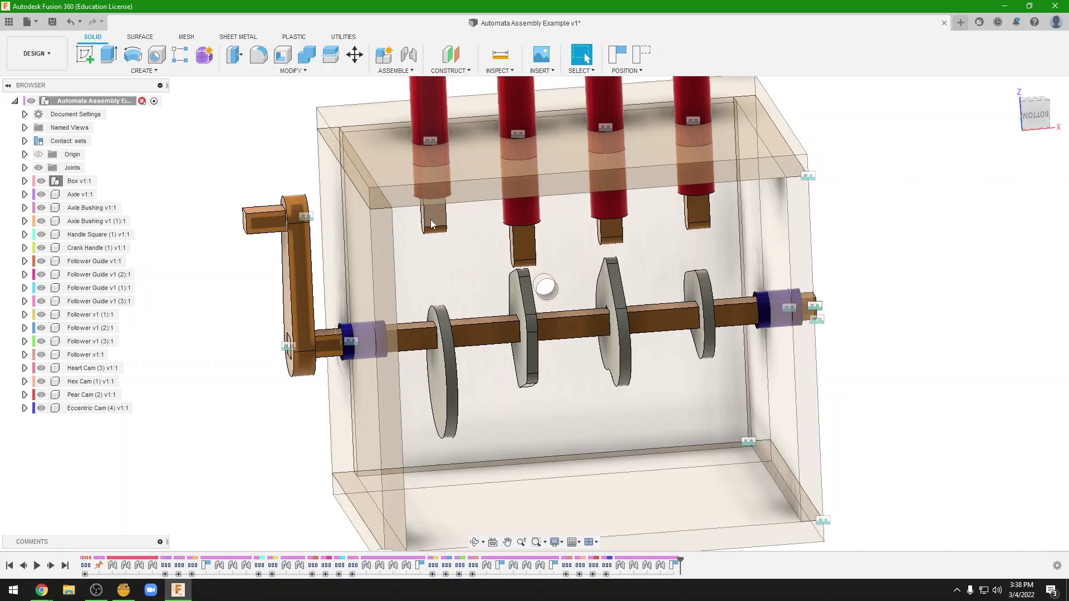
scroll(430, 219, "up", 10)
scroll(476, 248, "up", 4)
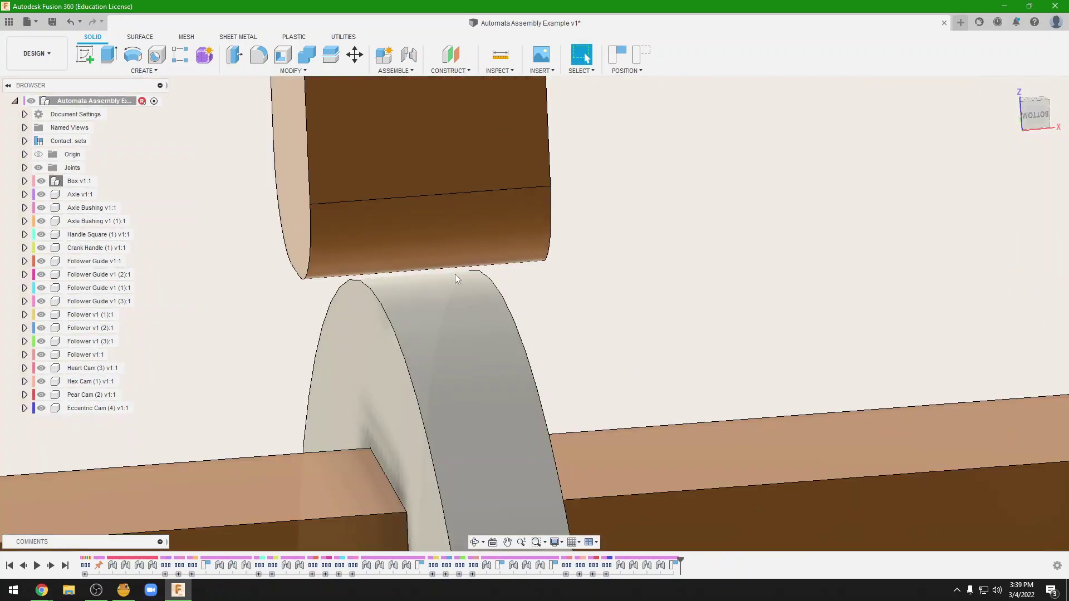
left_click_drag(456, 274, 450, 238)
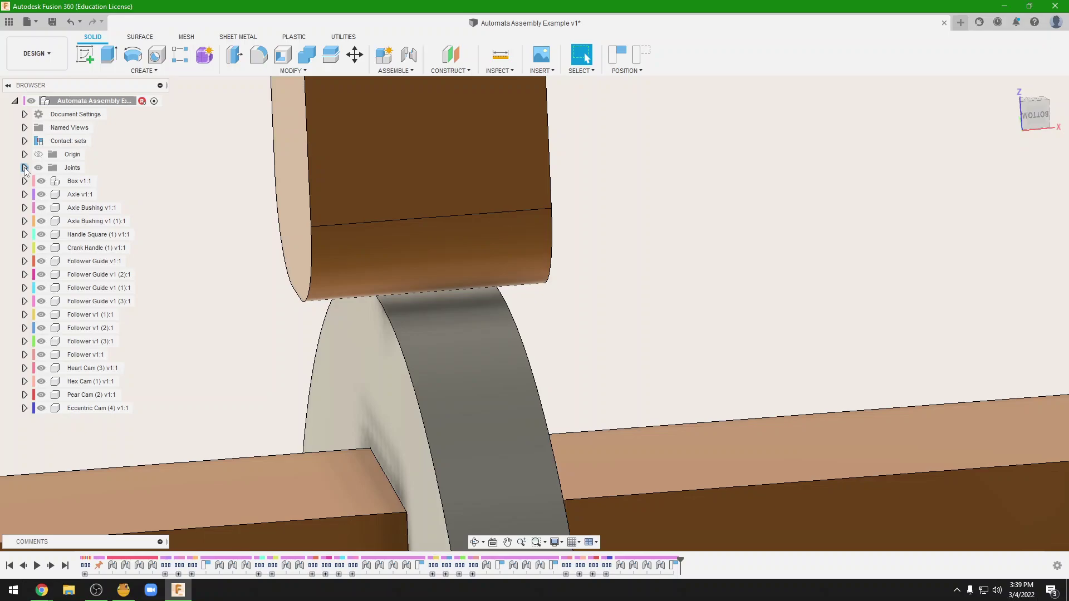
Step: Expand the Joints folder and select the Slider10 joint
left_click(24, 167)
left_click(397, 169)
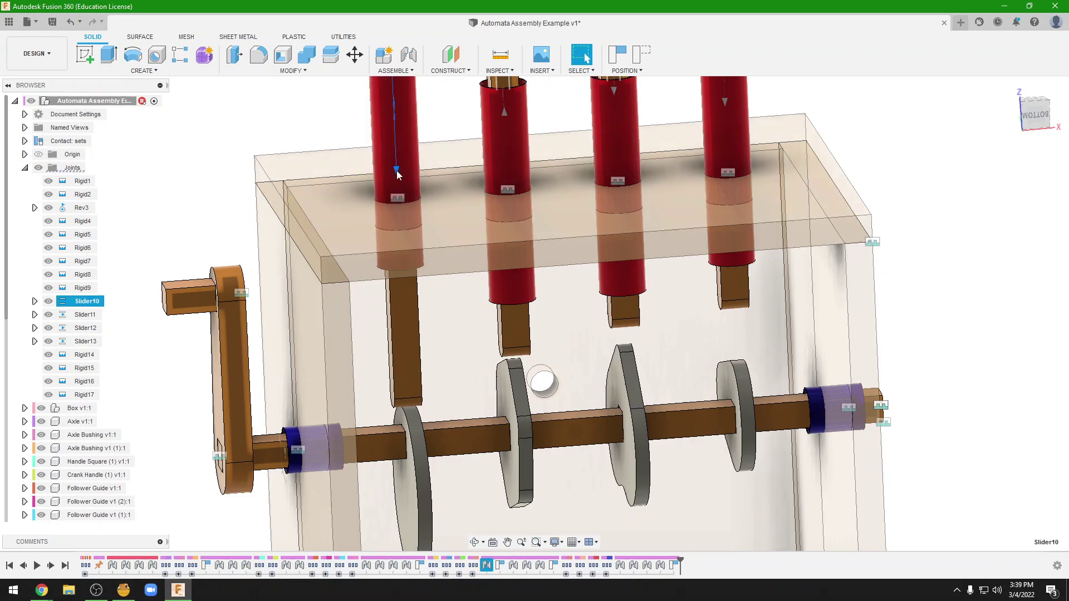
mouse_move(85, 301)
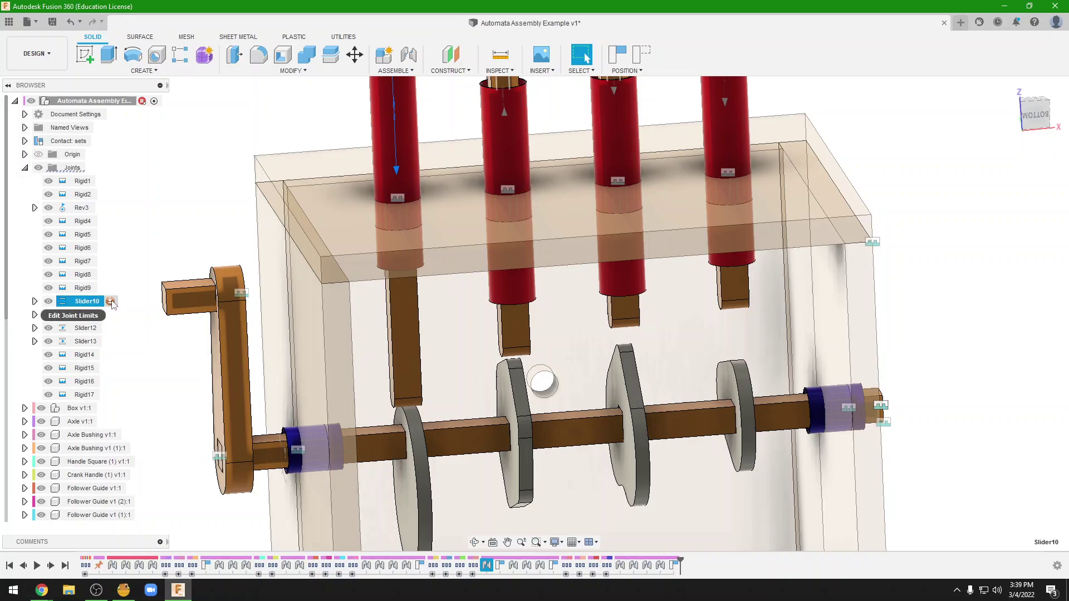
Step: Open Slider10's joint limits and enable its rest position
left_click(112, 302)
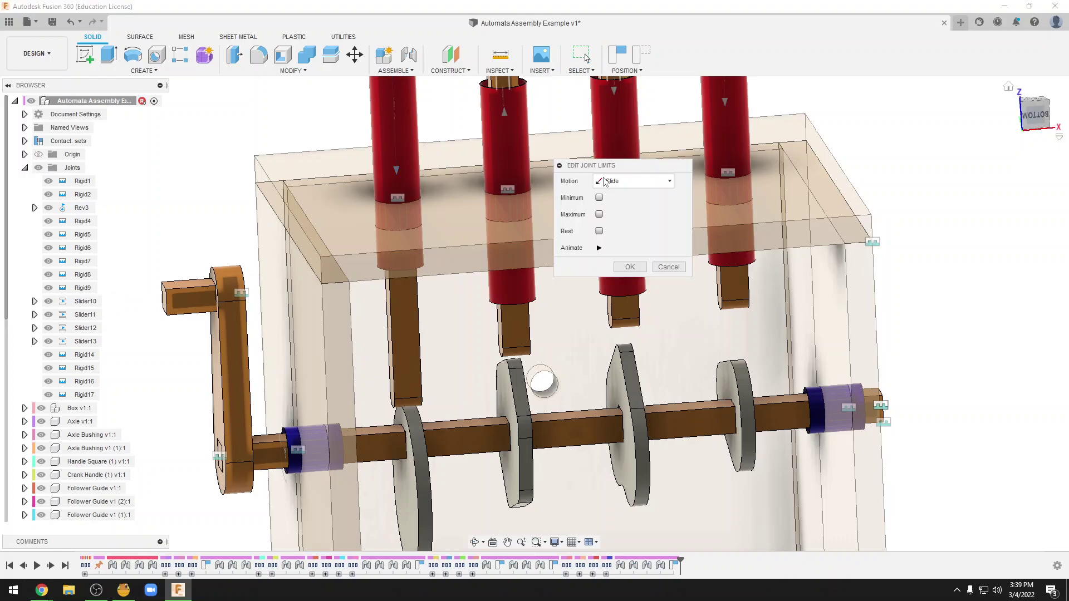
left_click_drag(616, 166, 569, 166)
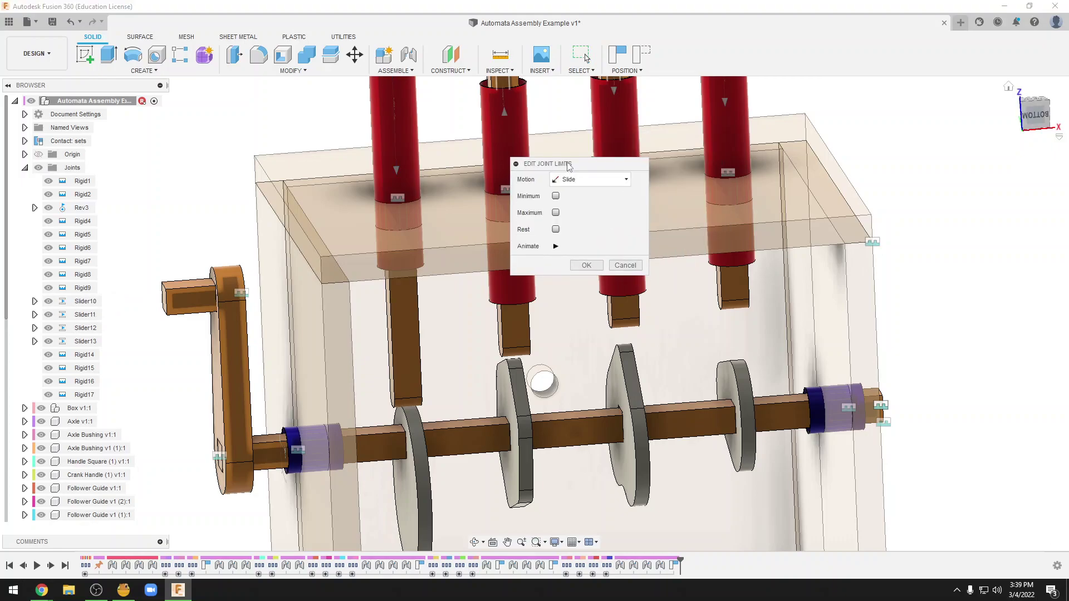
left_click(555, 229)
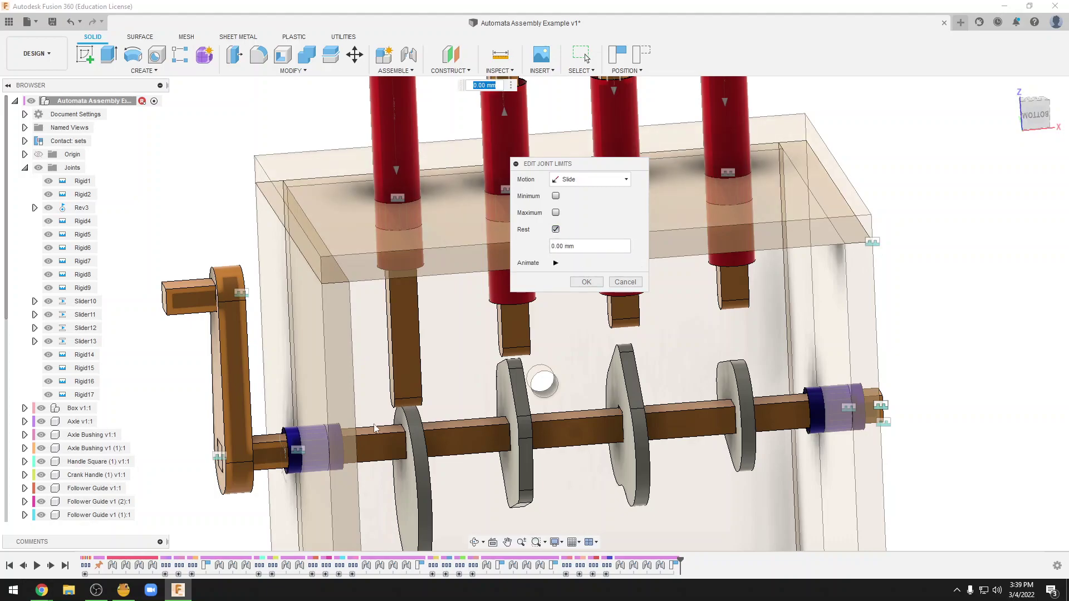
scroll(374, 429, "up", 3)
scroll(424, 405, "up", 3)
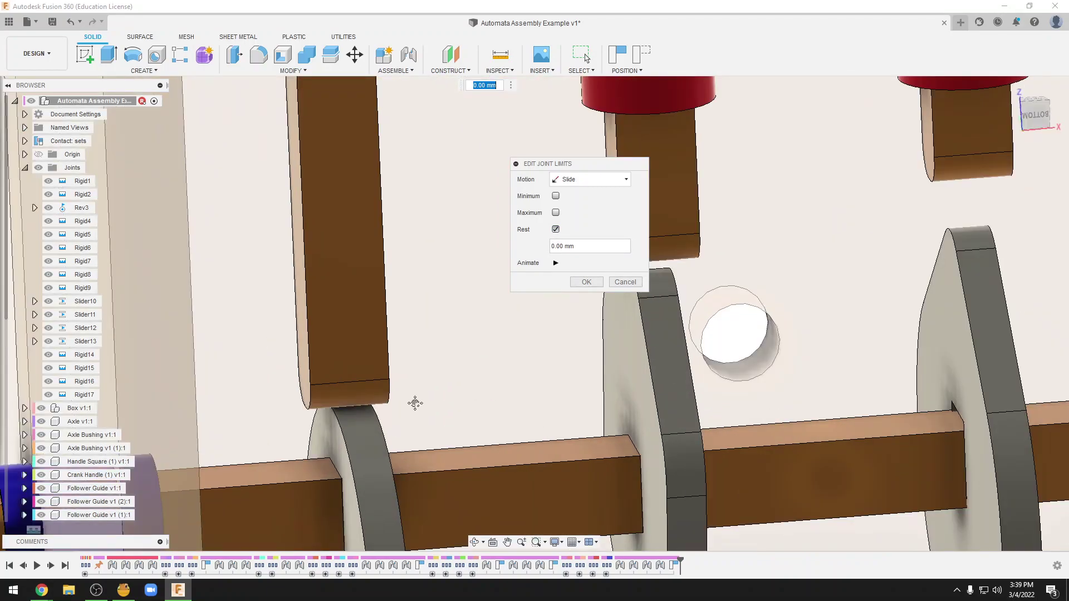
middle_click_drag(414, 403, 315, 379, "shift")
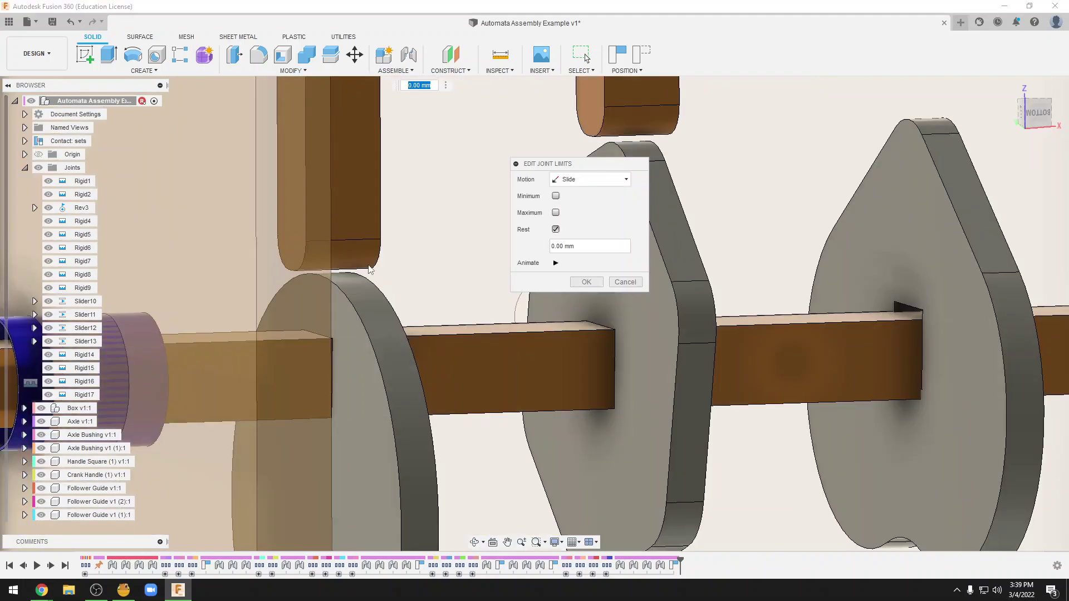
Step: Try several rest distances for Slider10 while checking where the follower meets the cam
left_click(565, 246)
type(".5")
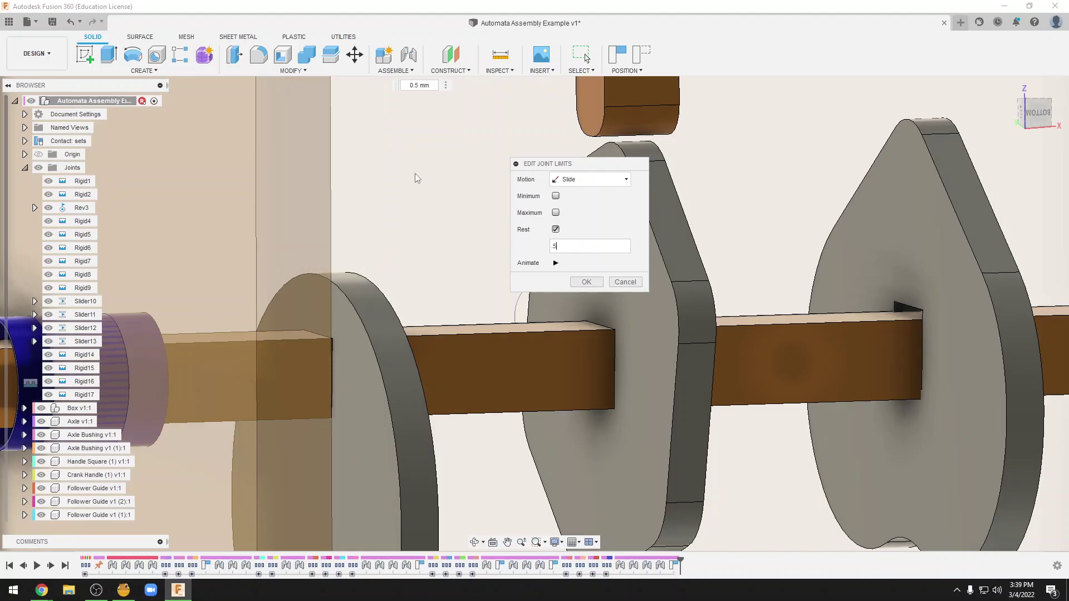
scroll(418, 195, "down", 5)
scroll(428, 185, "down", 2)
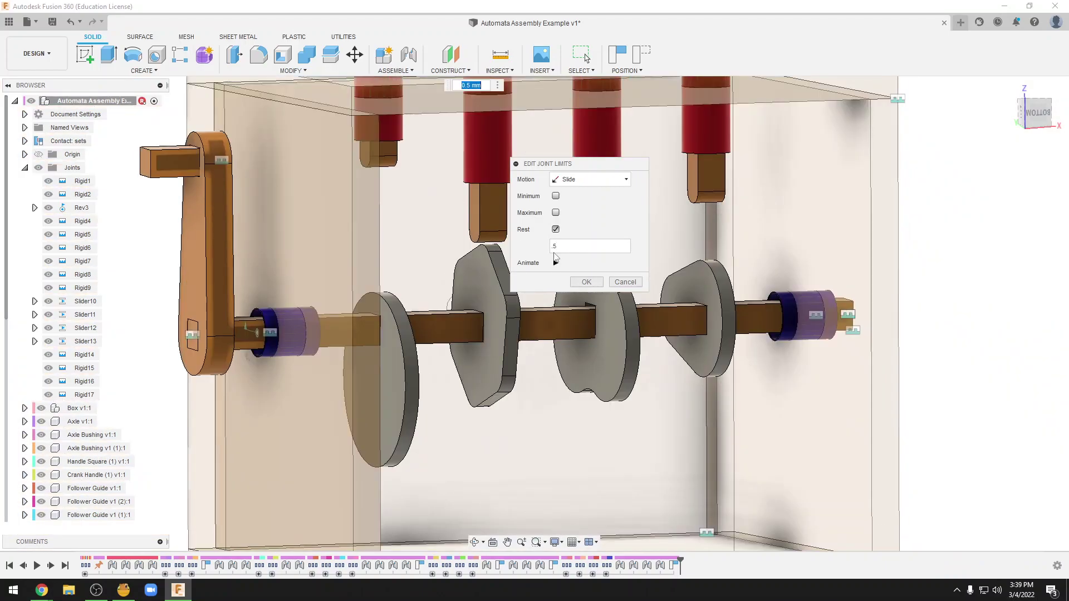
left_click(553, 247)
type("-")
double_click(555, 246)
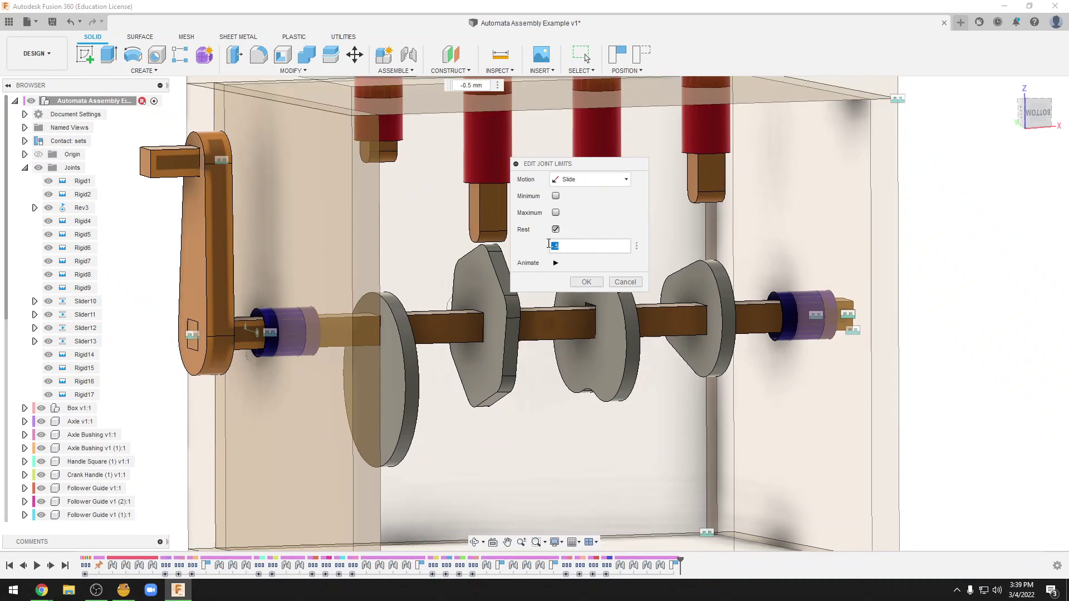
type("2")
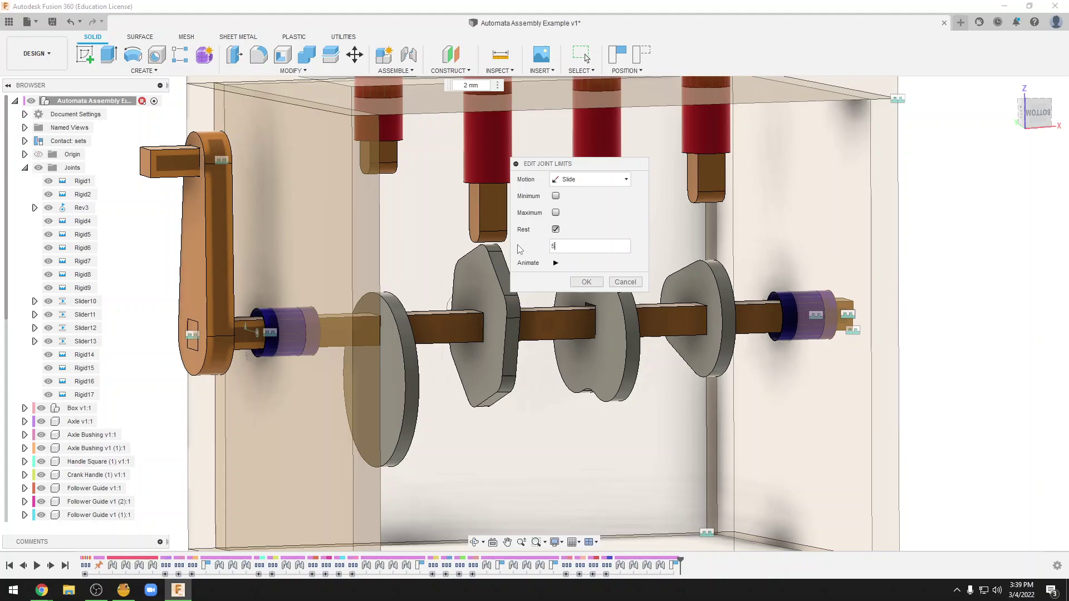
key("BackSpace")
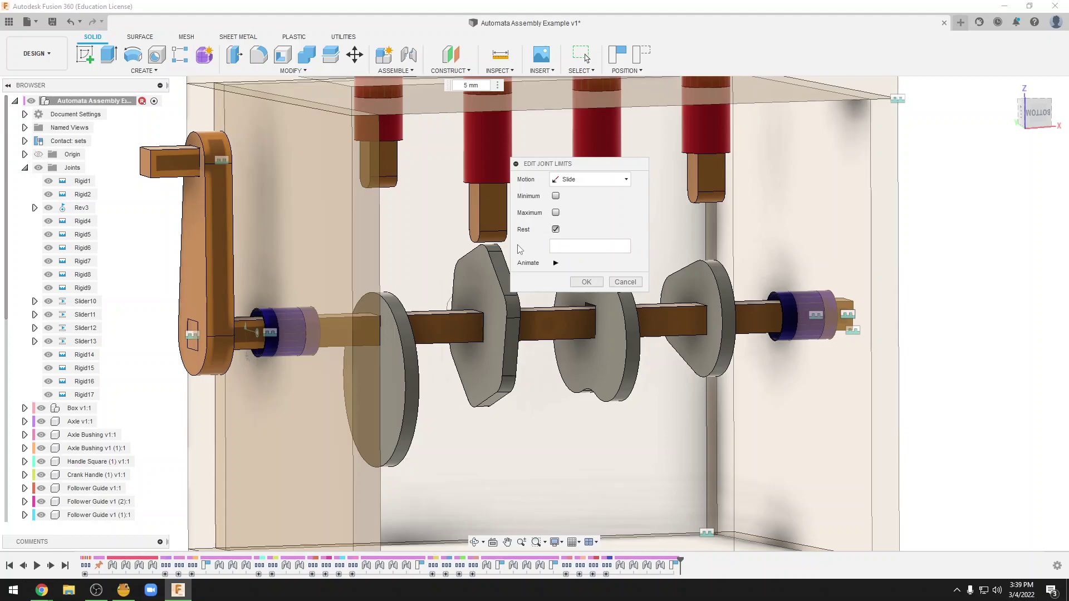
type("0")
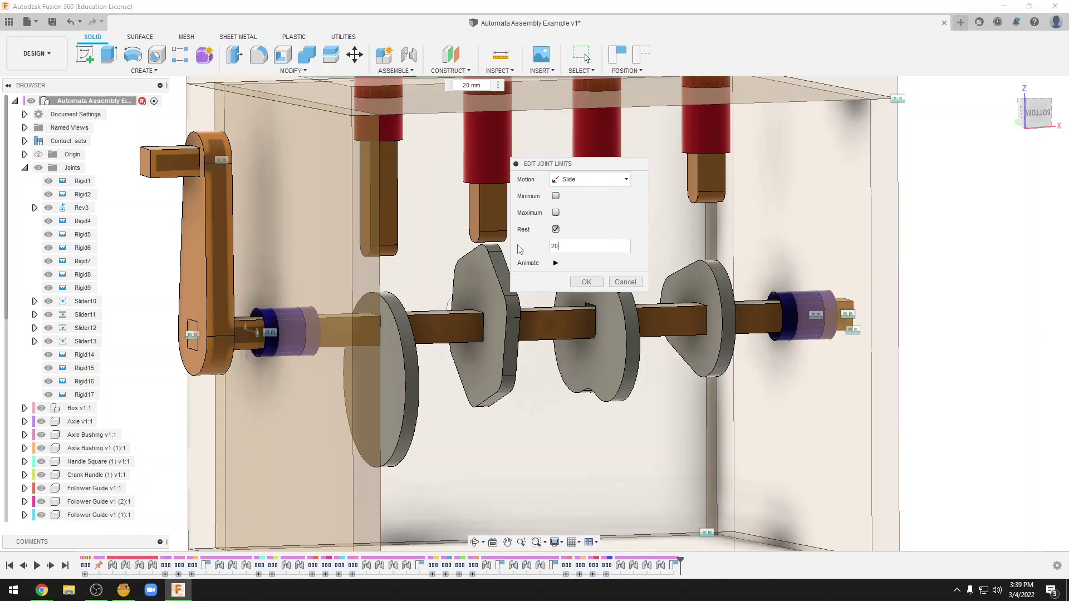
key("BackSpace")
type("30")
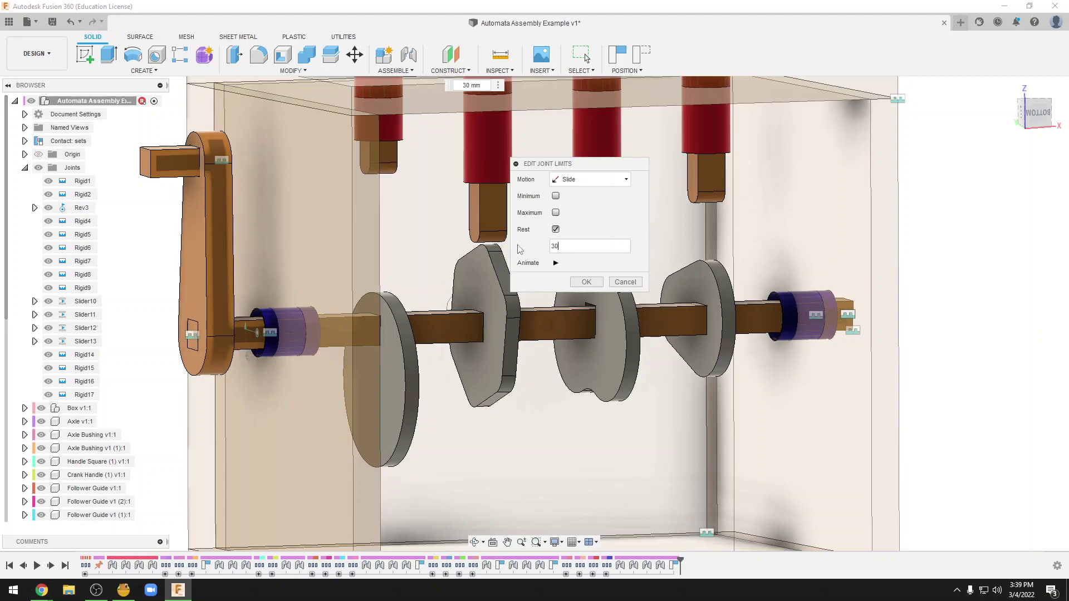
key("BackSpace")
key("BackSpace")
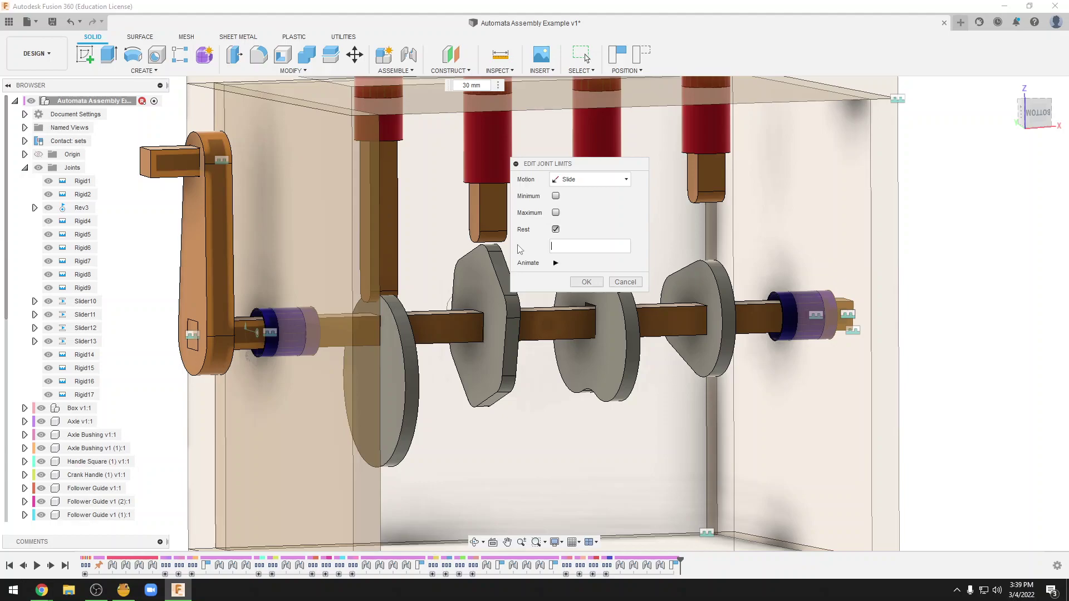
type("29")
type("5")
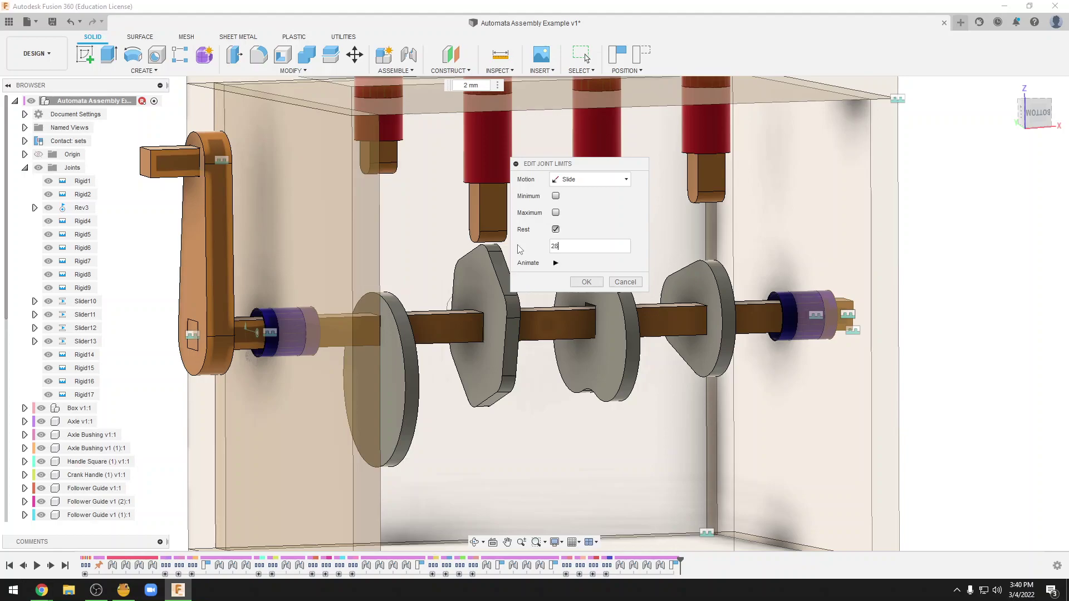
type("8")
scroll(358, 287, "up", 2)
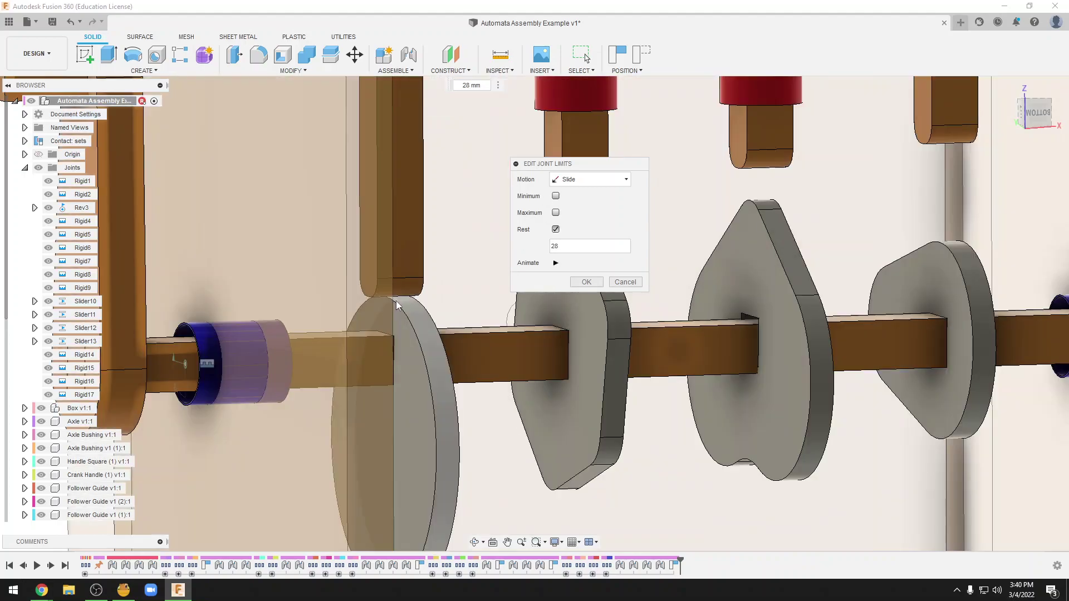
scroll(396, 300, "up", 3)
mouse_move(443, 310)
middle_mouse_down("shift")
mouse_move(481, 309)
mouse_move(518, 290)
middle_mouse_up("shift")
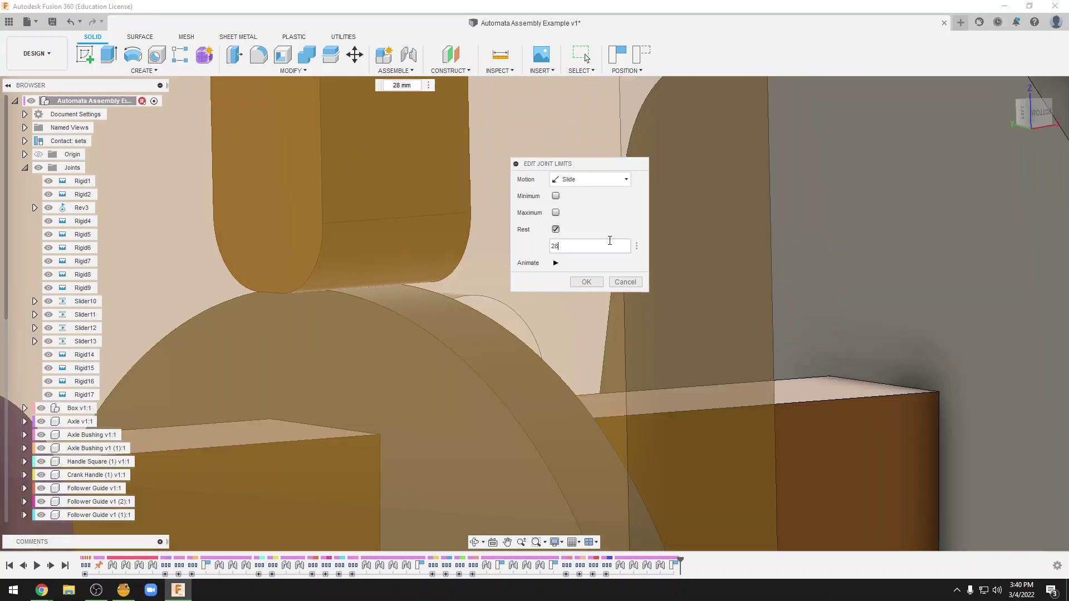
Step: Settle Slider10's rest distance at 27.8 mm and confirm it
left_click(609, 240)
key("BackSpace")
type("7.6")
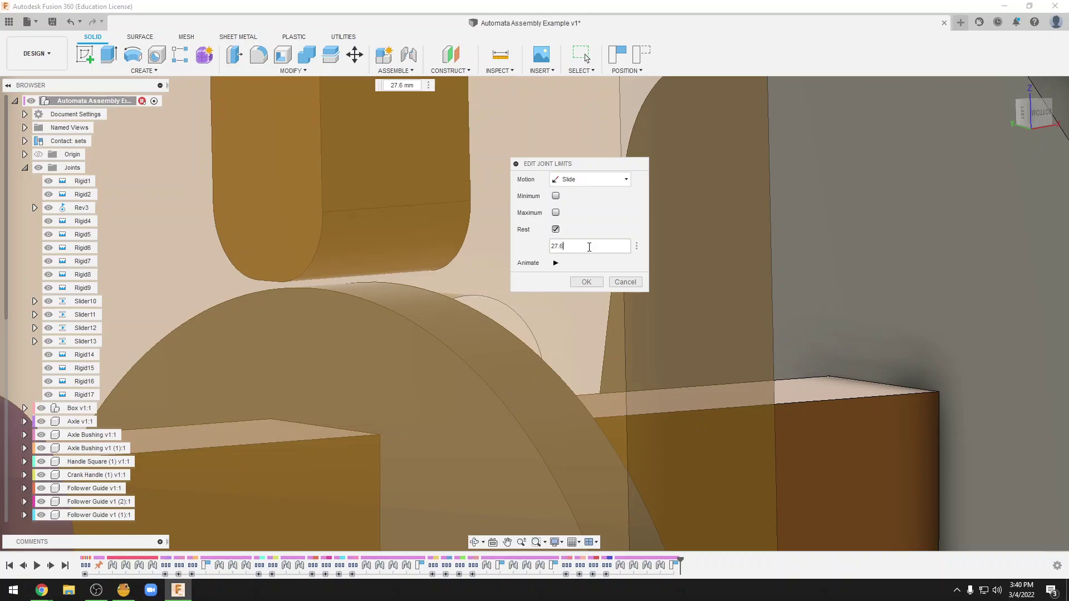
key("BackSpace")
type("8")
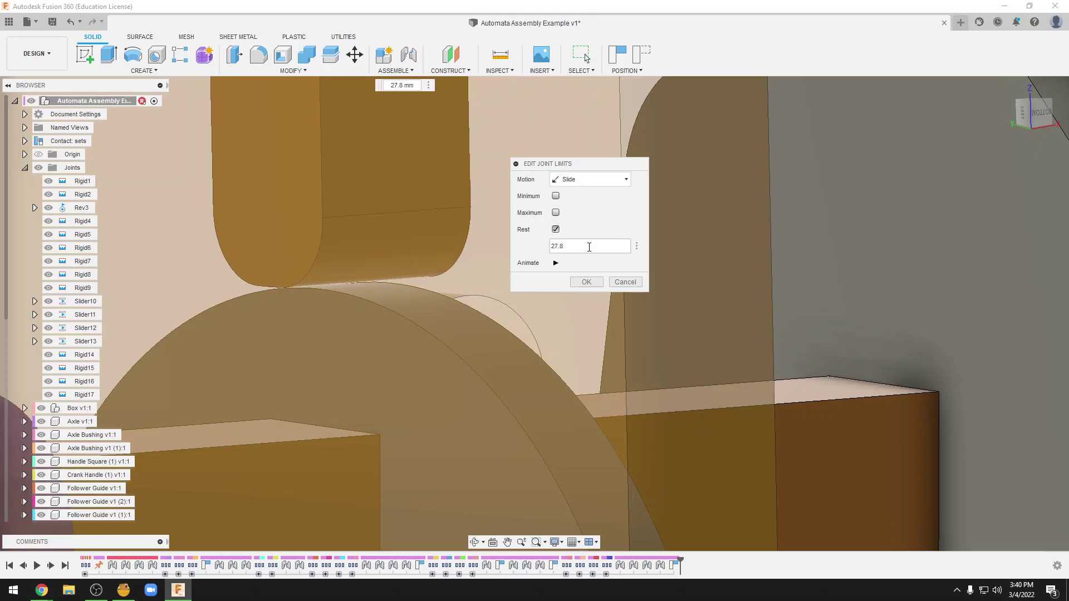
scroll(334, 275, "up", 2)
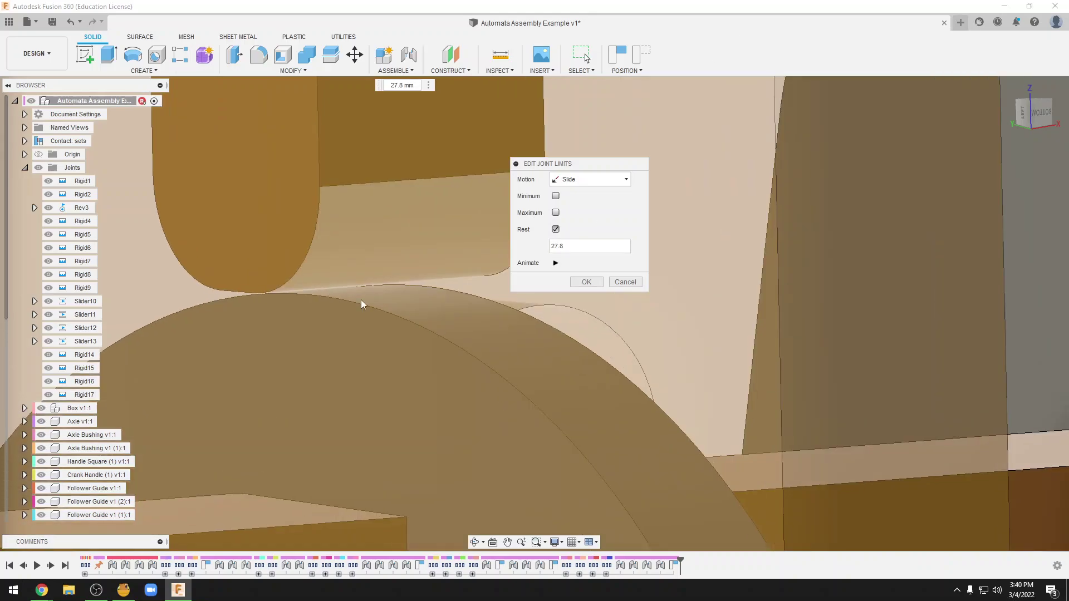
scroll(361, 303, "down", 2)
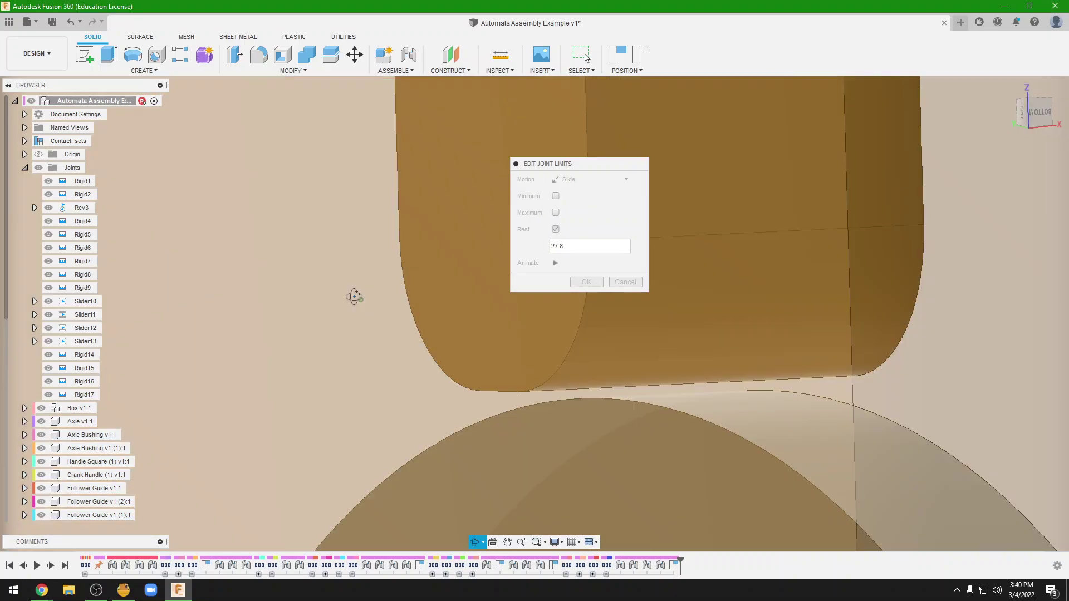
left_click(585, 281)
Step: Zoom out, swing the crank around to rotate the camshaft, then zoom back in on the cams
scroll(648, 376, "down", 3)
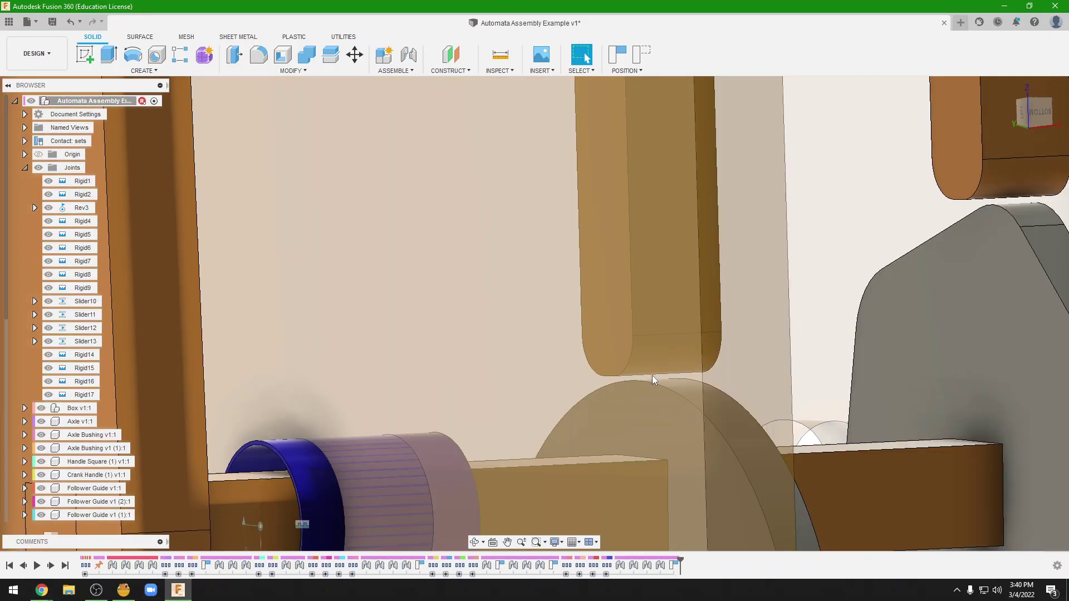
scroll(653, 375, "down", 5)
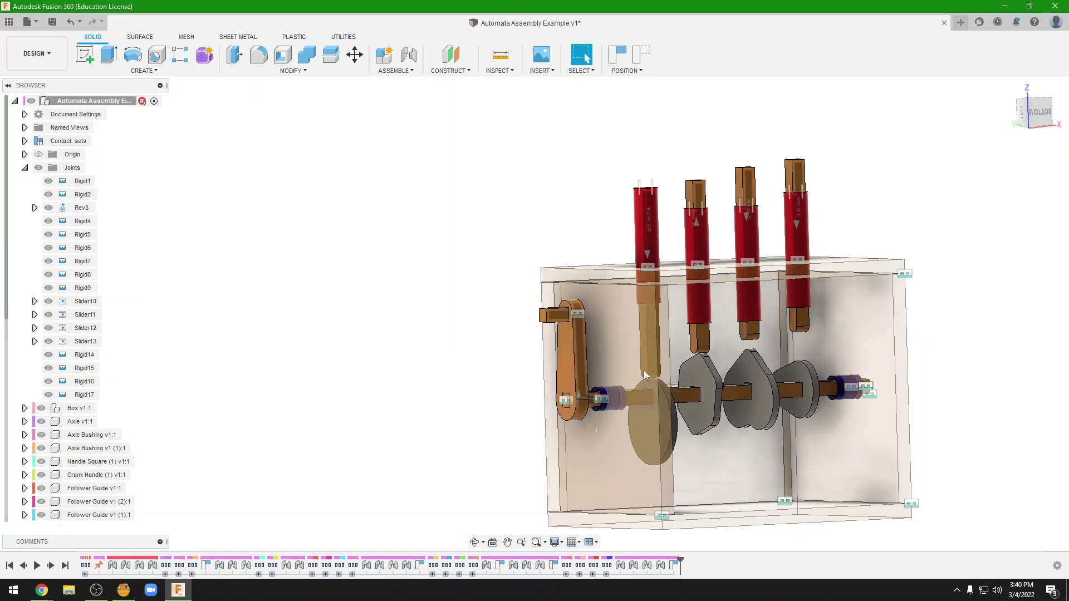
middle_click_drag(644, 370, 503, 302)
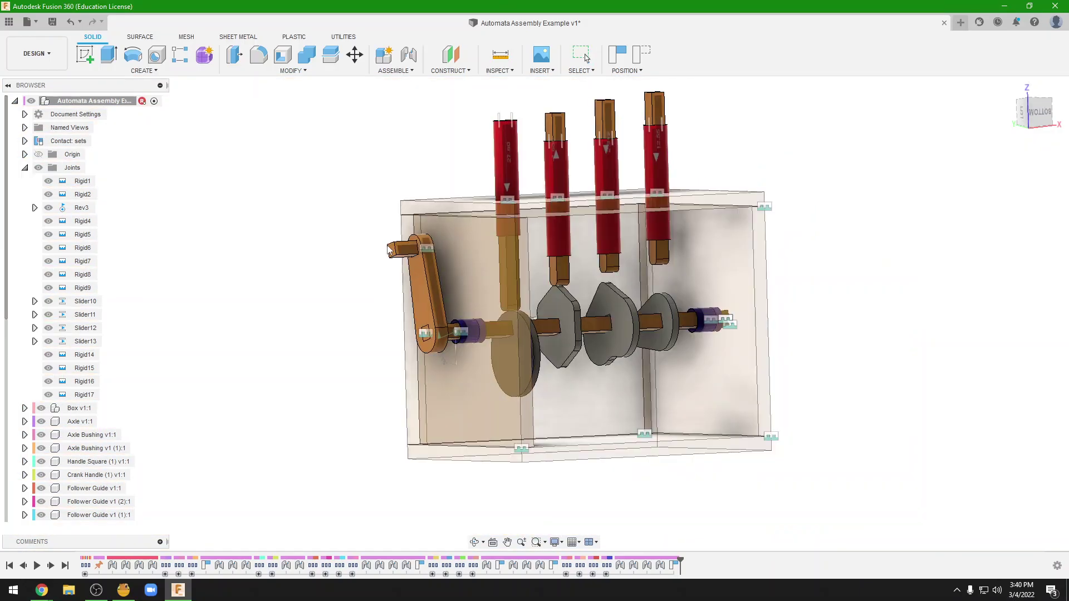
left_click_drag(388, 248, 415, 370)
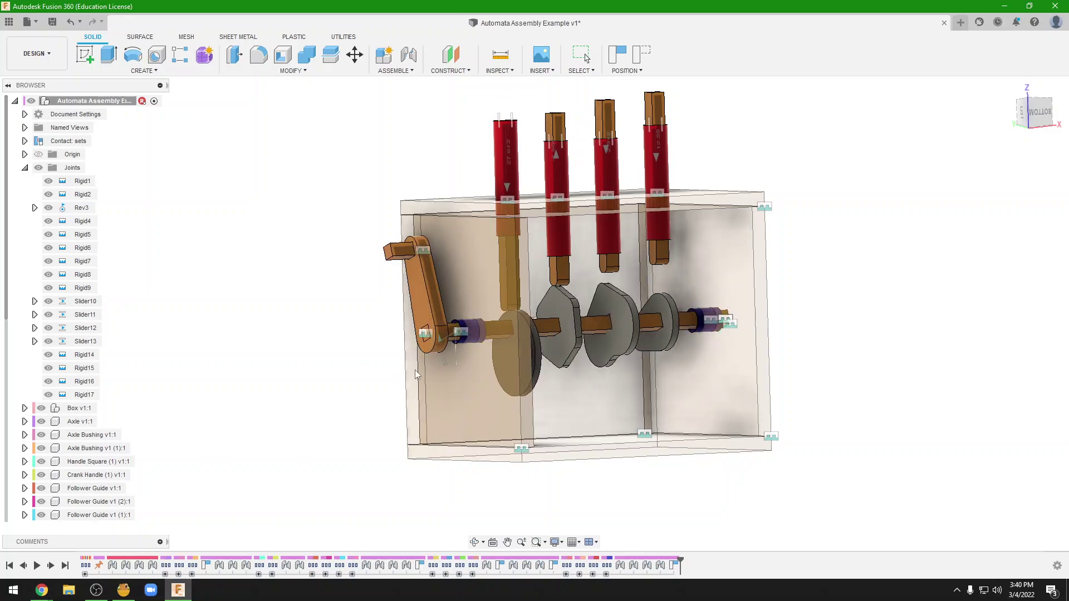
mouse_move(415, 370)
left_mouse_down()
mouse_move(401, 387)
mouse_move(440, 322)
left_mouse_up()
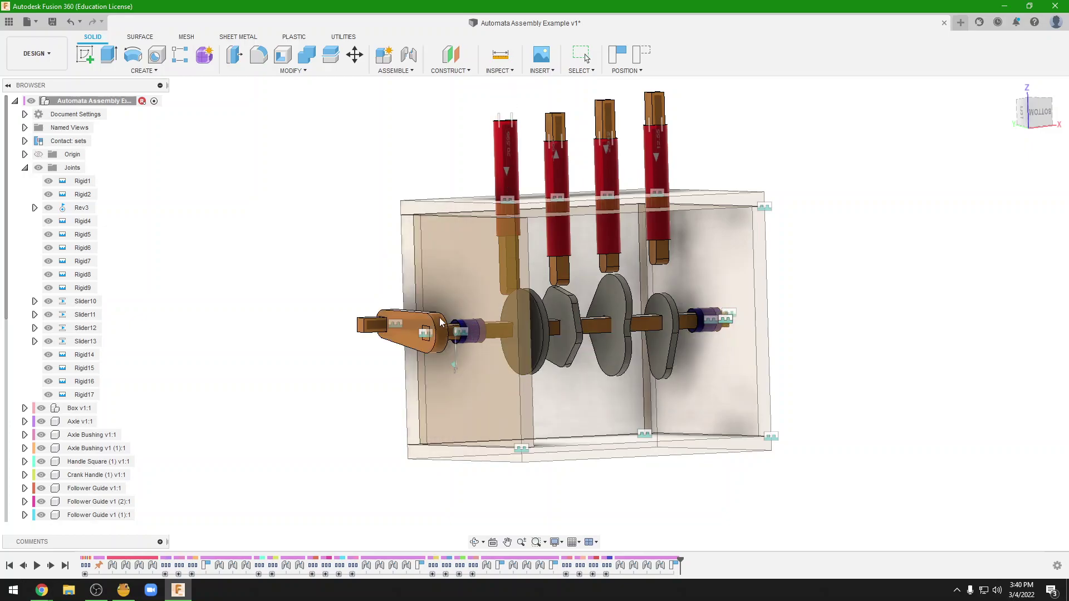
mouse_move(441, 321)
left_mouse_down()
mouse_move(403, 257)
mouse_move(378, 269)
mouse_move(393, 255)
mouse_move(424, 257)
left_mouse_up()
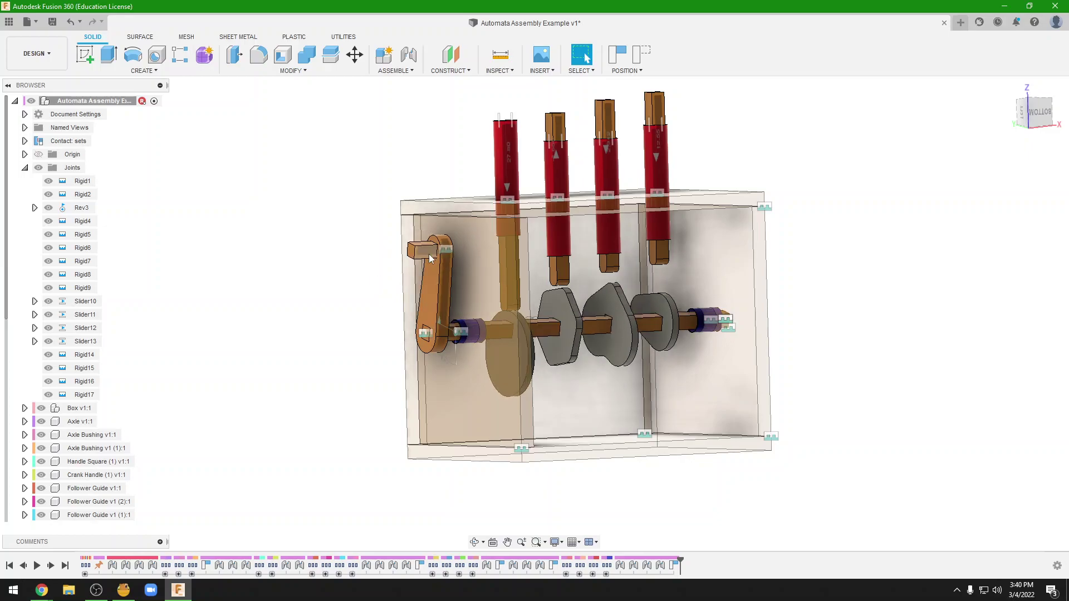
scroll(557, 287, "up", 3)
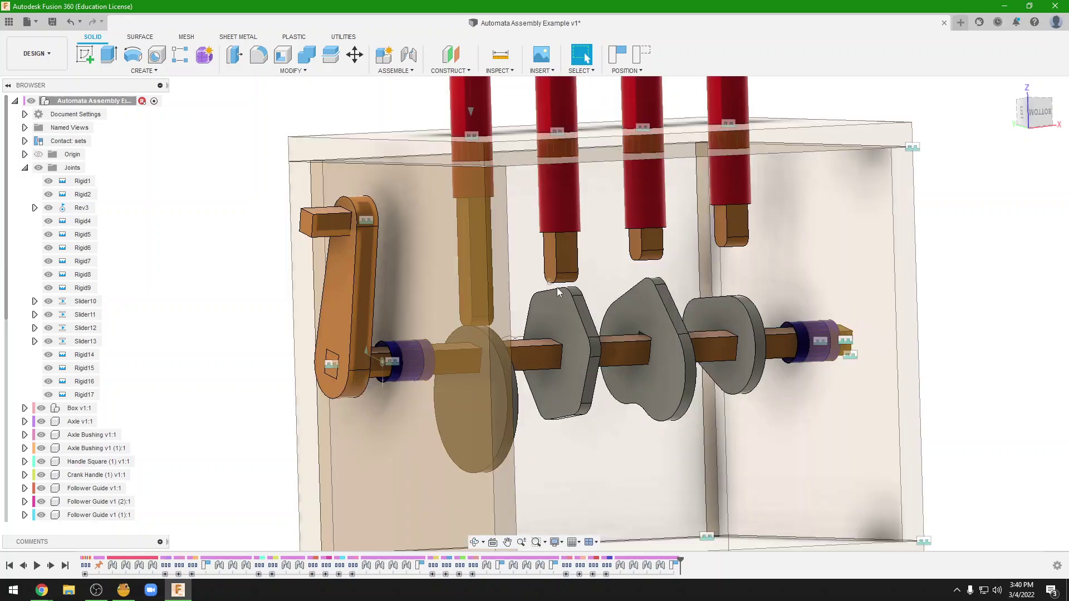
scroll(557, 287, "up", 3)
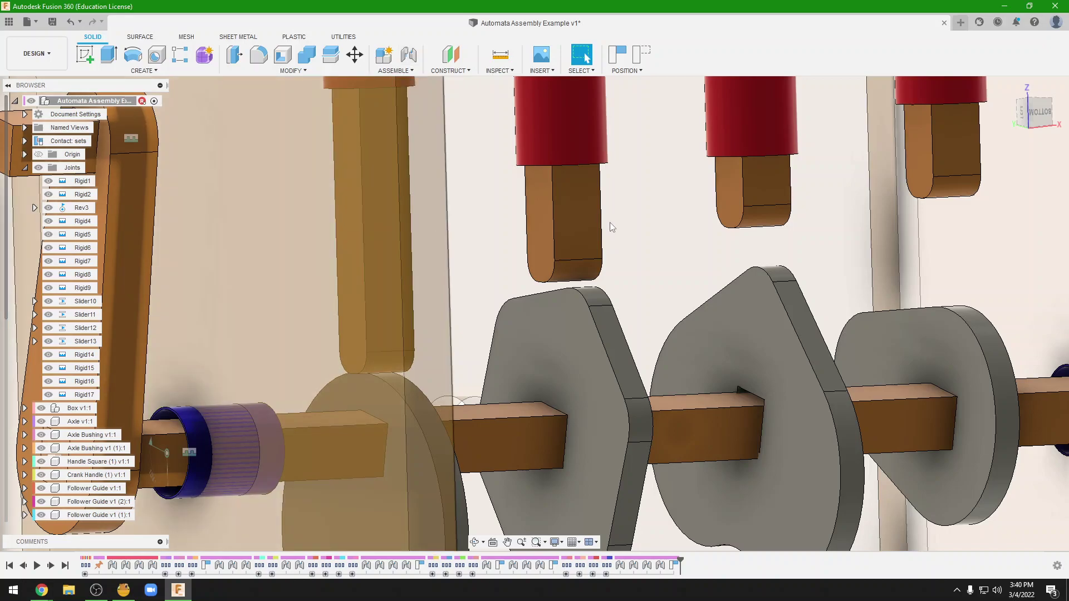
Step: Open Slider11's joint limits, enable a rest position, and try several rest values
scroll(610, 222, "down", 3)
left_click(480, 141)
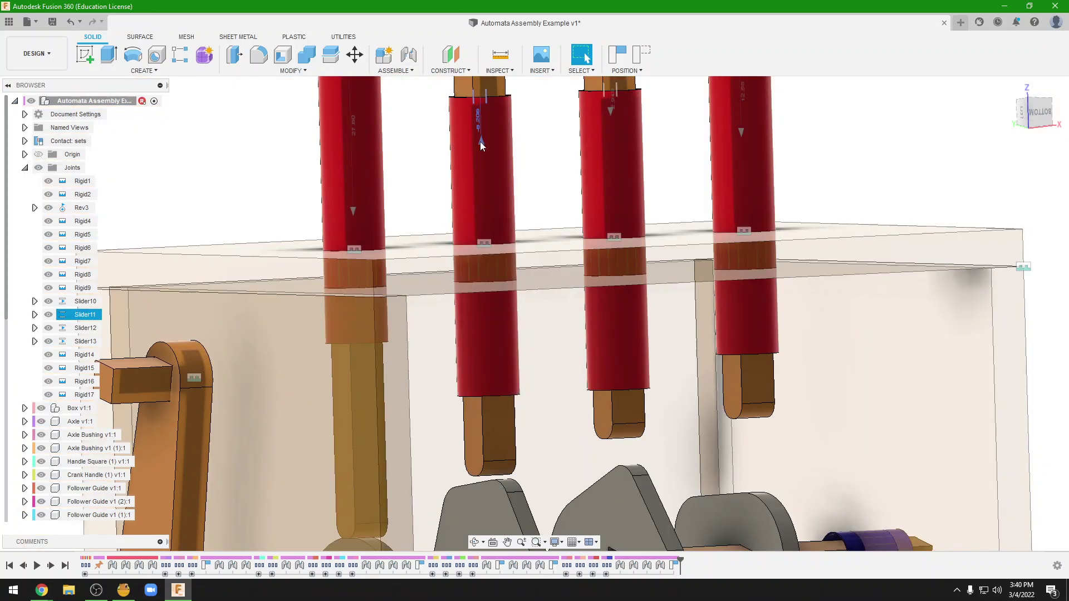
left_click(111, 314)
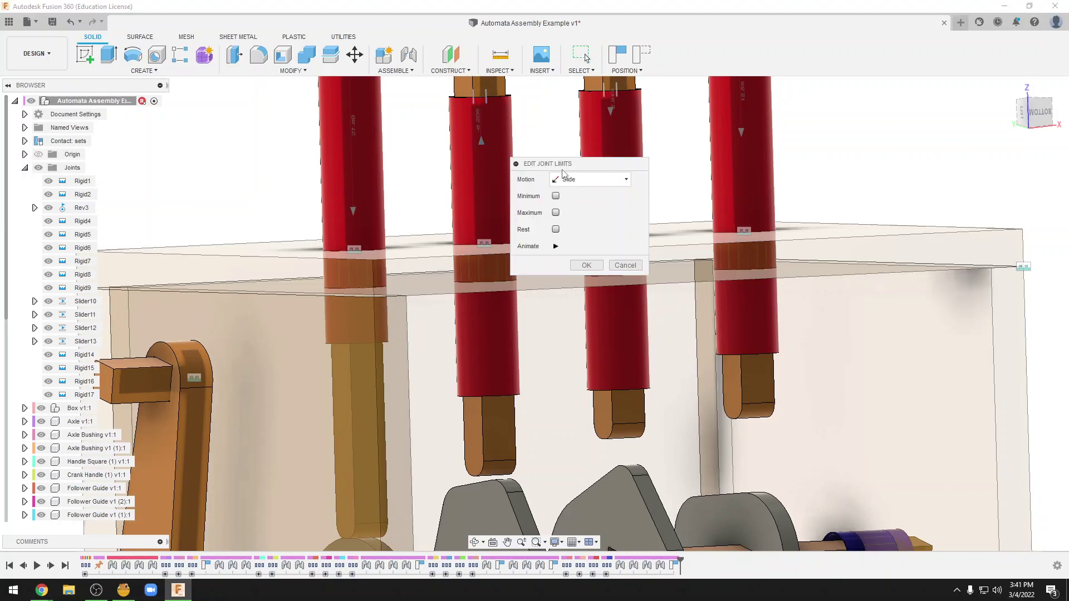
left_click(309, 306)
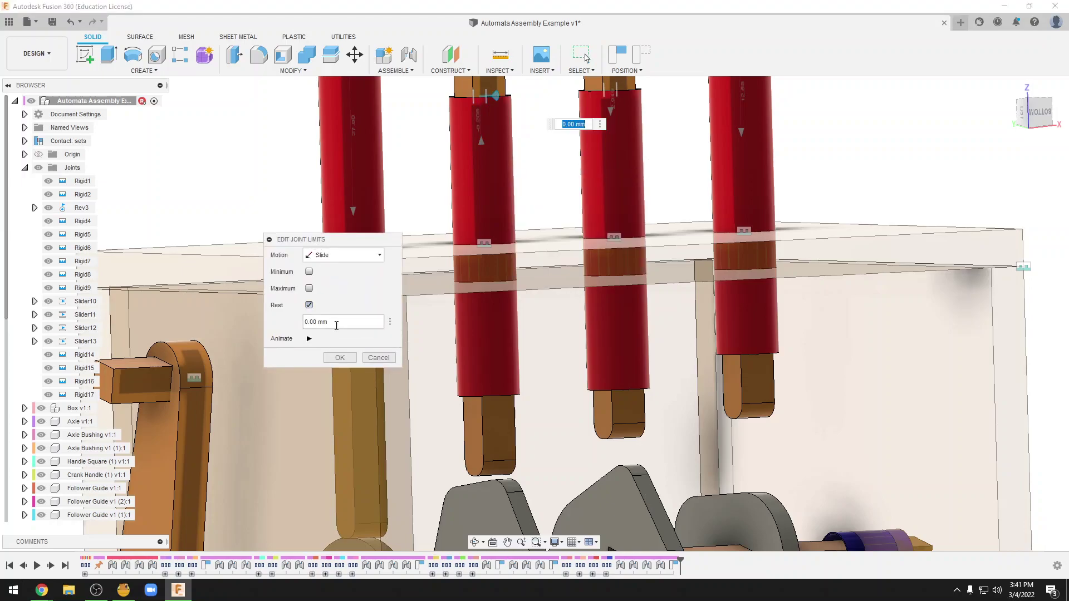
type("20")
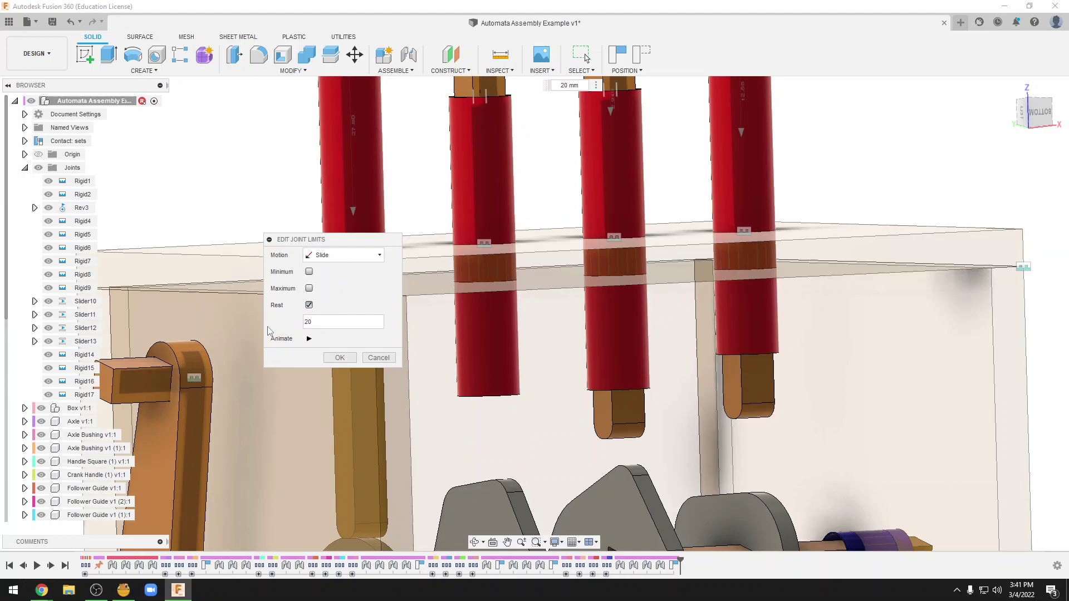
key("BackSpace")
type("5")
key("BackSpace")
key("BackSpace")
type("3")
type("0")
key("BackSpace")
key("BackSpace")
type("50")
key("BackSpace")
key("BackSpace")
type("100")
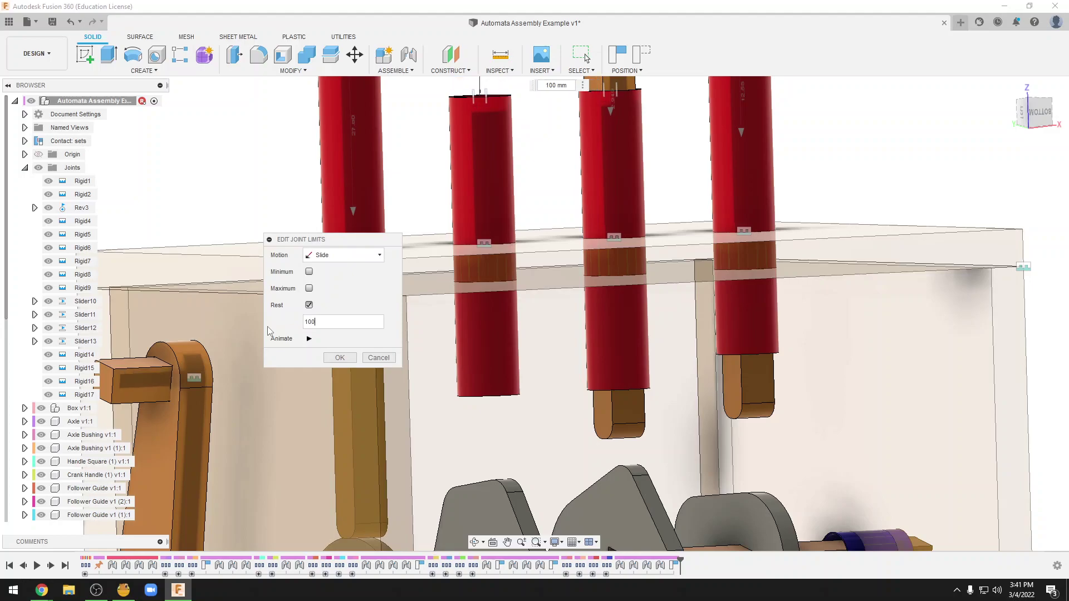
Step: Settle Slider11's rest position at -9 mm, check the cam contact, and confirm
key("BackSpace")
key("BackSpace")
key("BackSpace")
type("20")
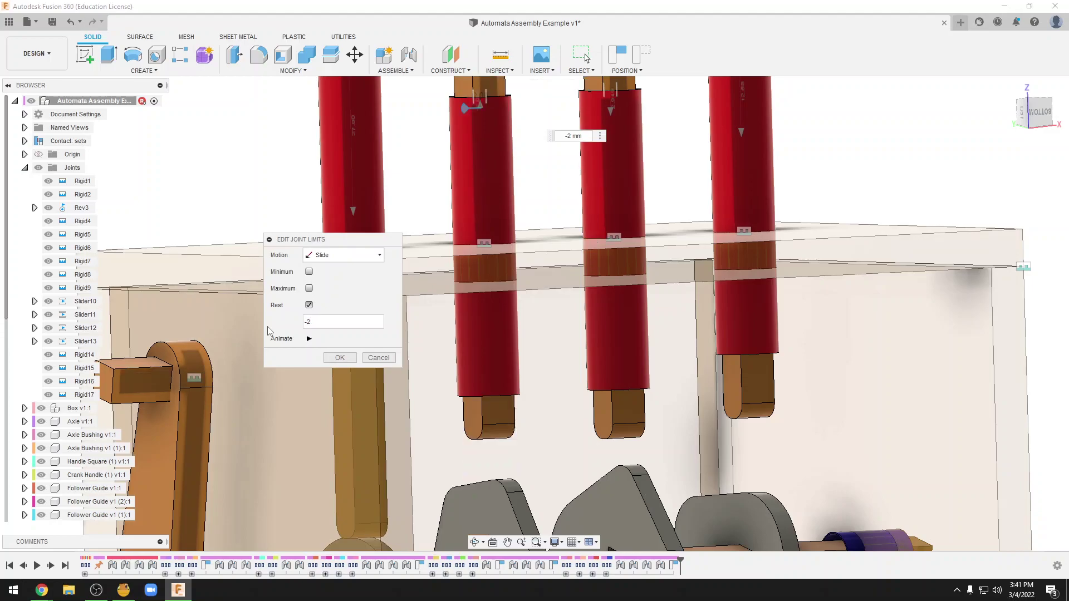
key("BackSpace")
type("5")
key("BackSpace")
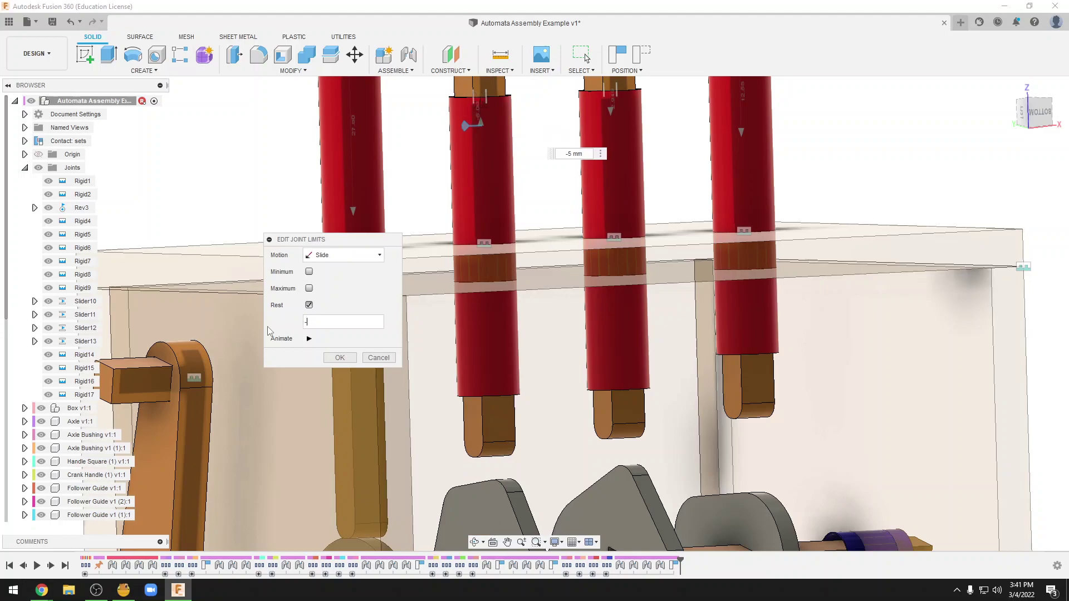
type("8")
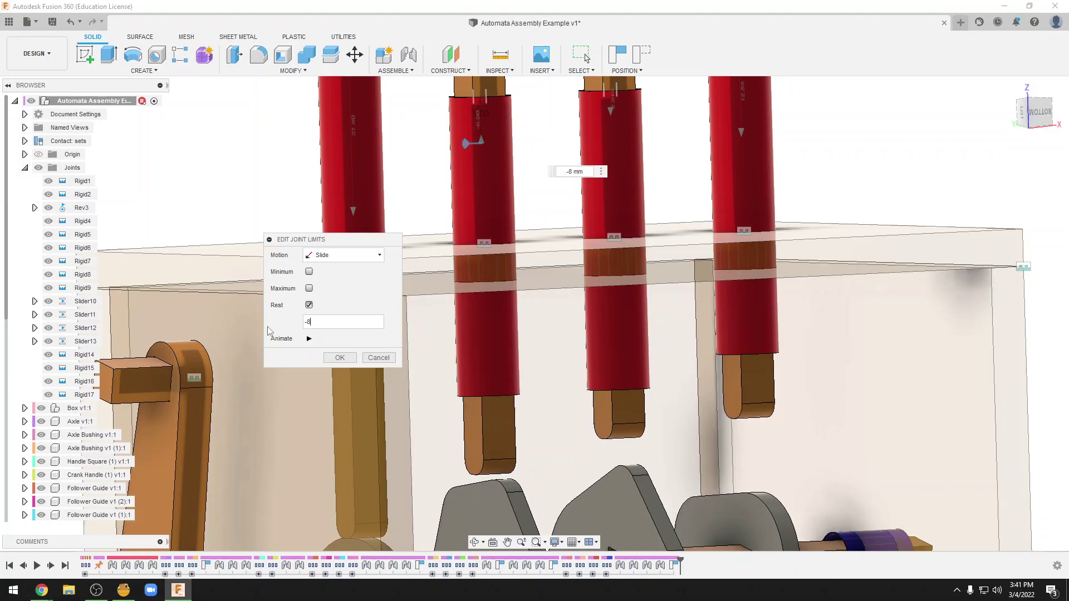
key("BackSpace")
type("9")
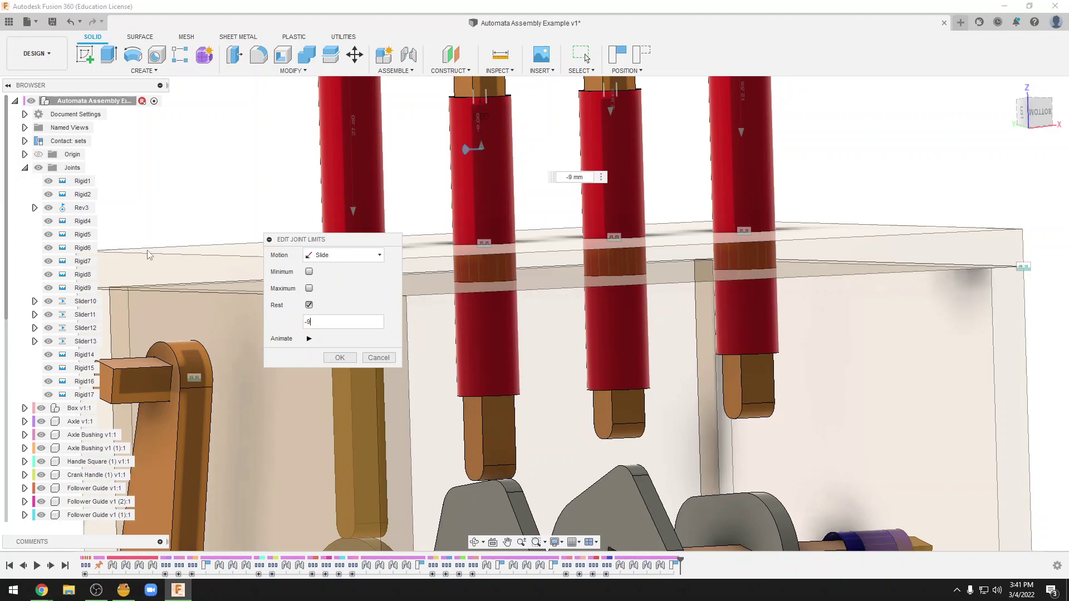
scroll(469, 495, "up", 3)
scroll(495, 467, "up", 2)
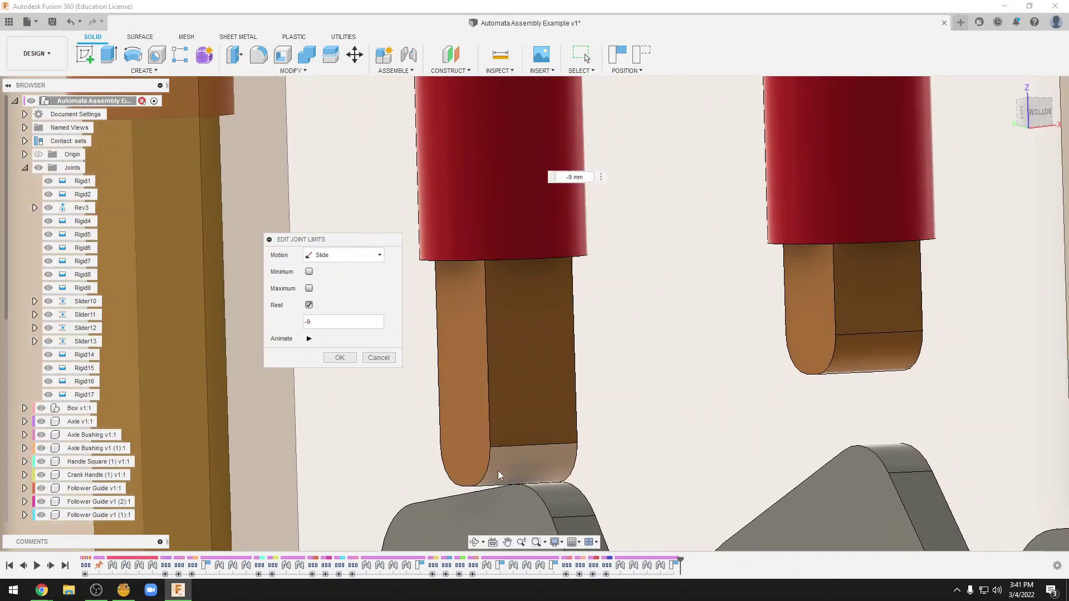
scroll(498, 470, "down", 2)
left_click(345, 355)
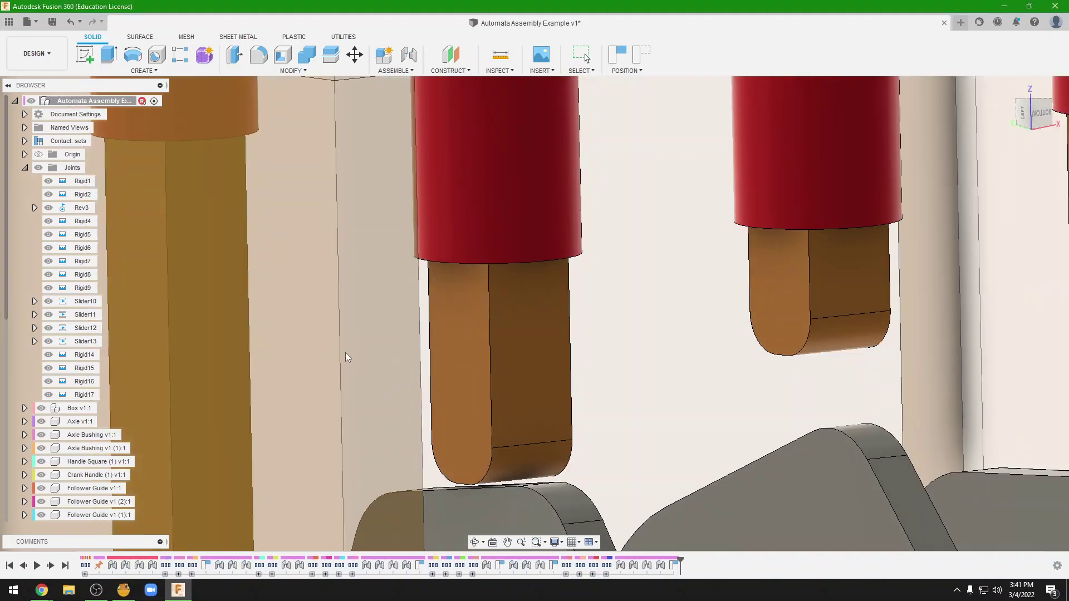
scroll(436, 381, "down", 5)
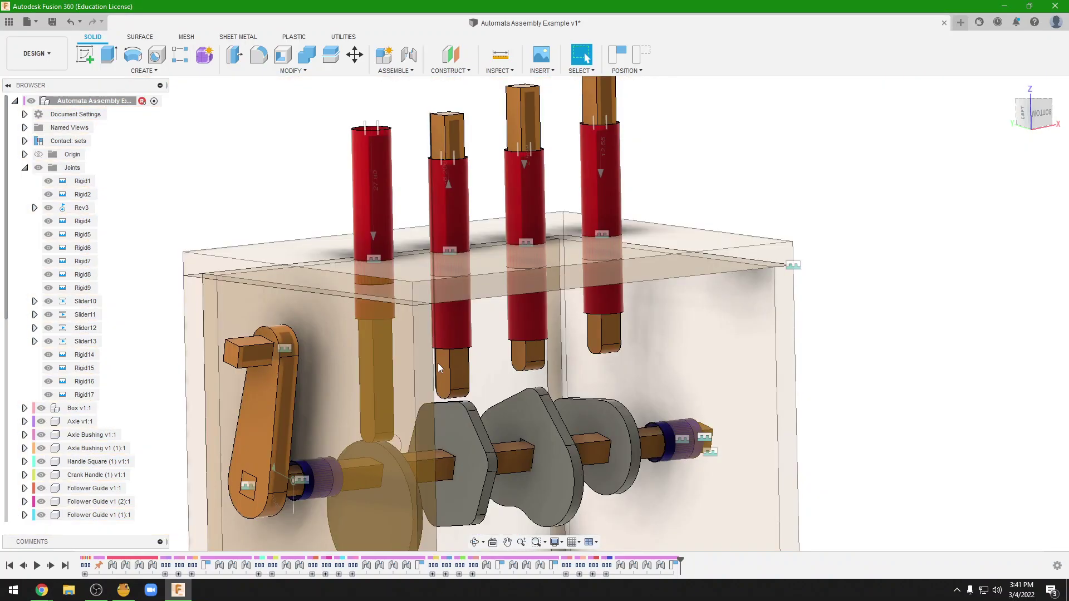
middle_click_drag(437, 363, 481, 203)
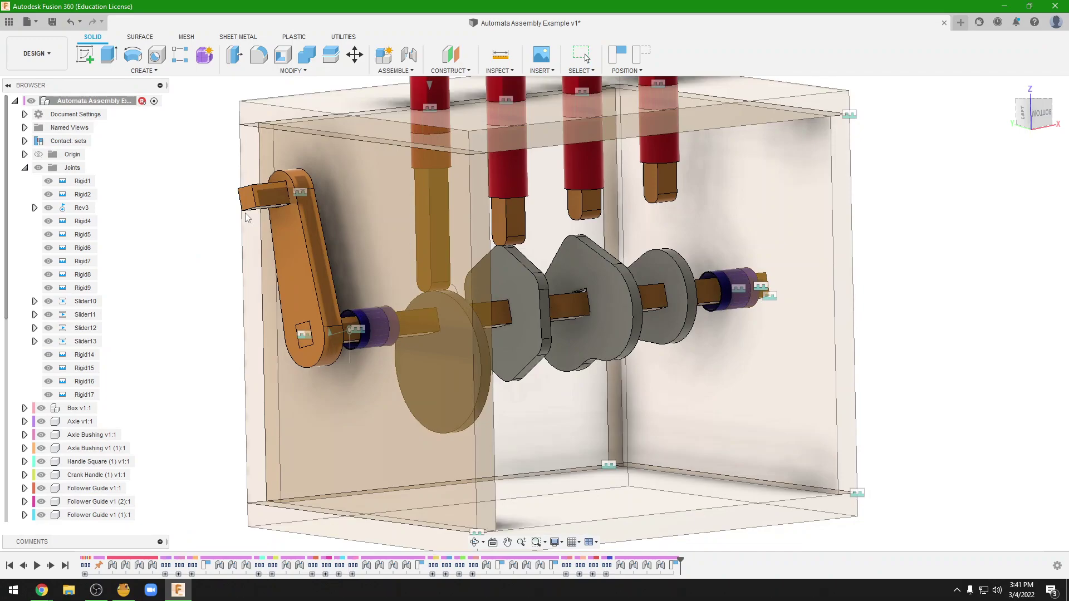
middle_click_drag(247, 217, 329, 273)
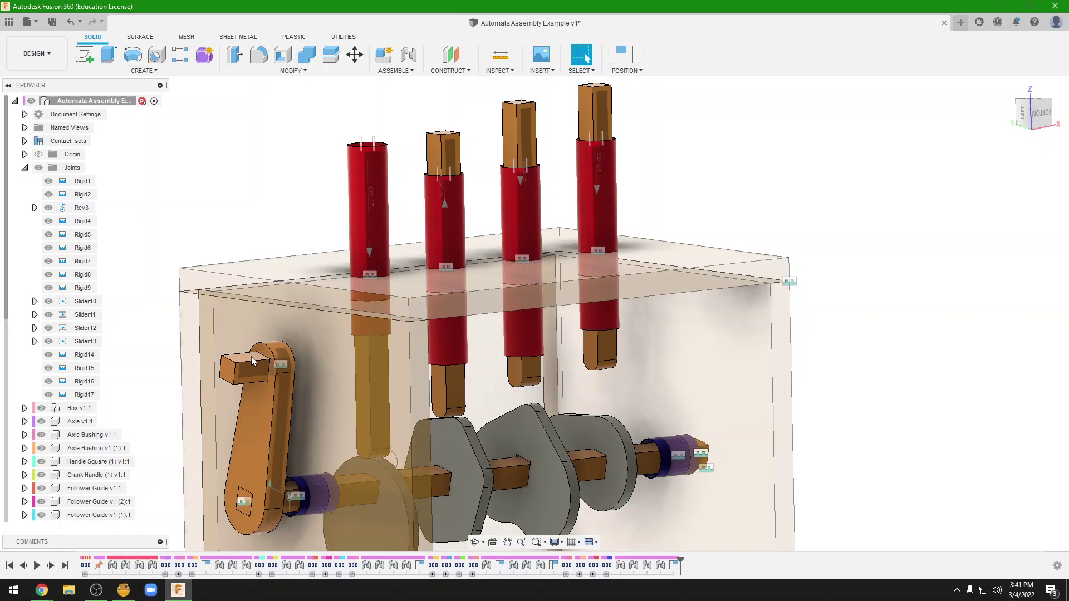
scroll(539, 418, "up", 3)
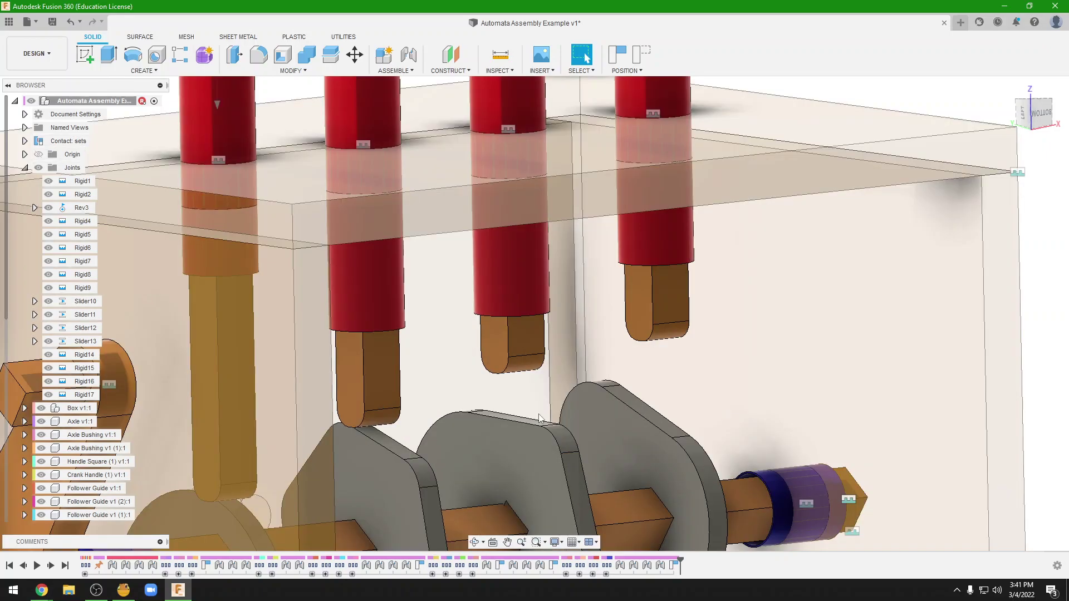
scroll(539, 418, "up", 1)
middle_click_drag(423, 193, 357, 92)
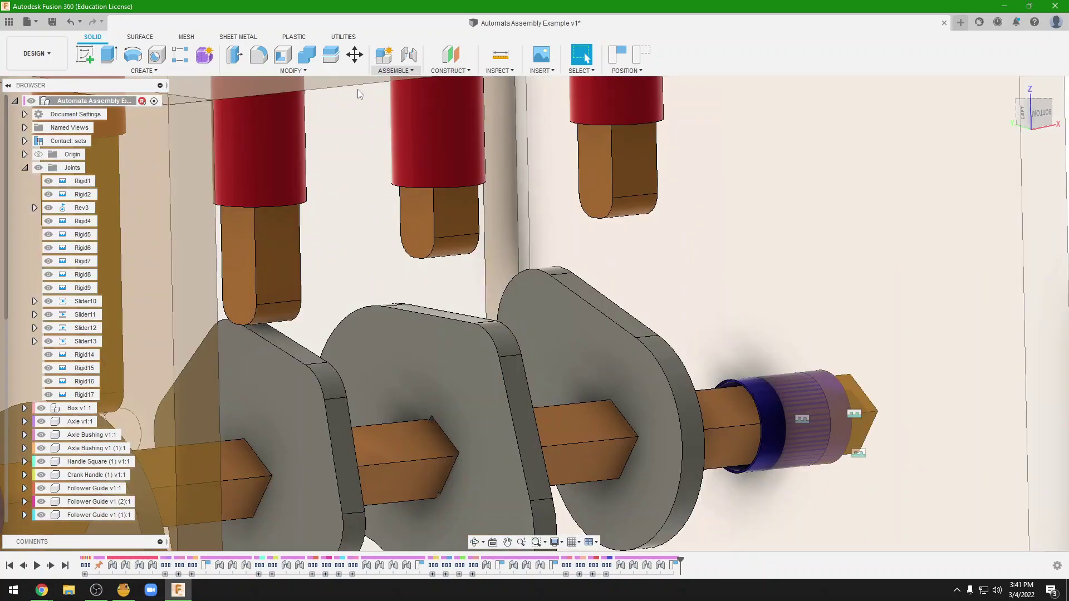
Step: Open Slider12's joint limits, enable Rest, and set it to 9 mm
left_click(111, 328)
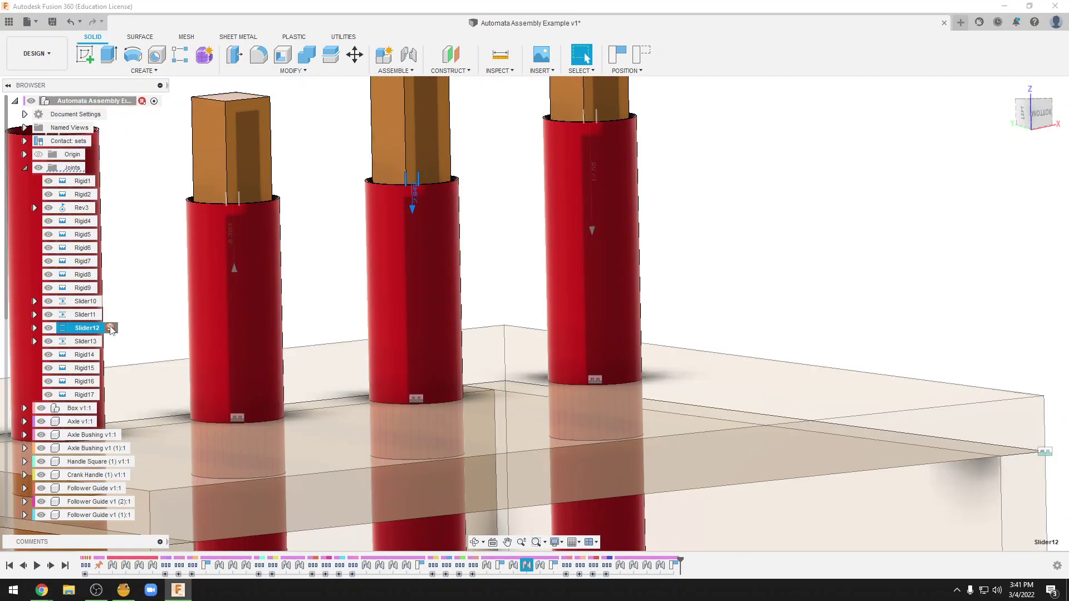
left_click(111, 327)
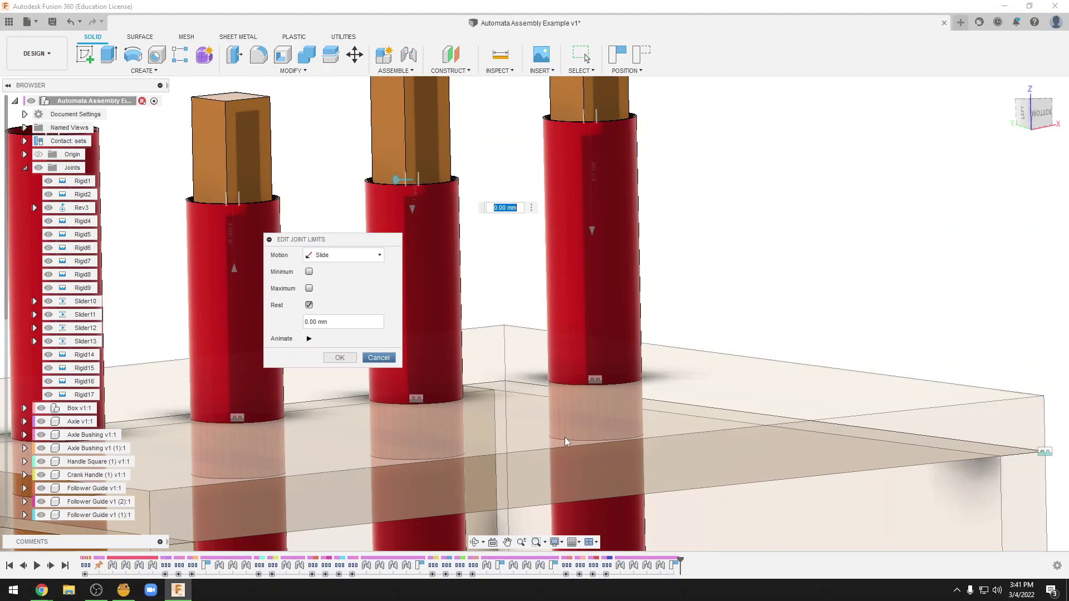
left_click(310, 322)
type("5")
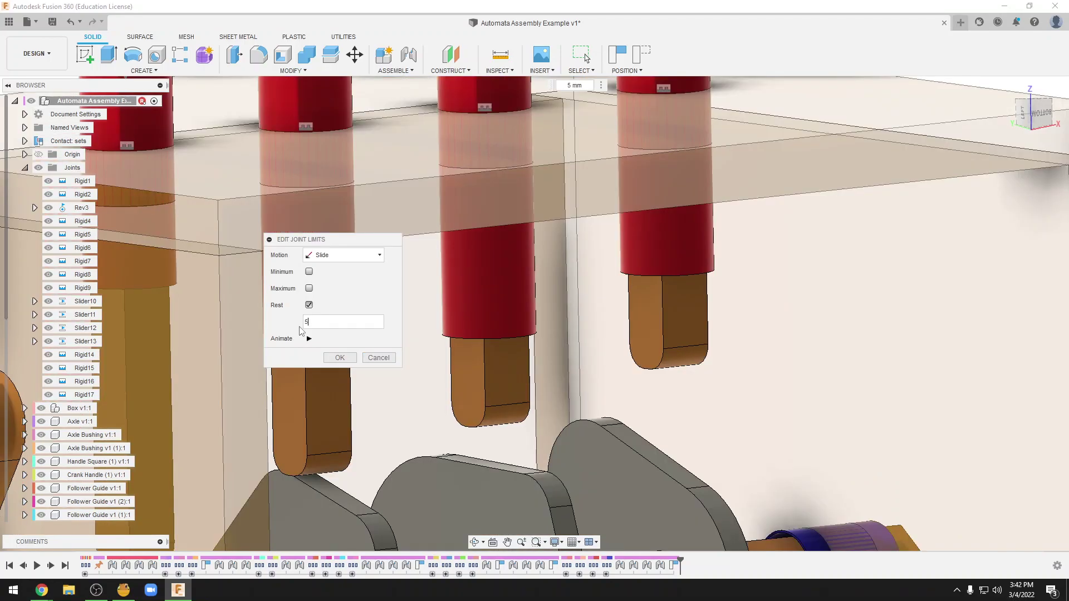
key("BackSpace")
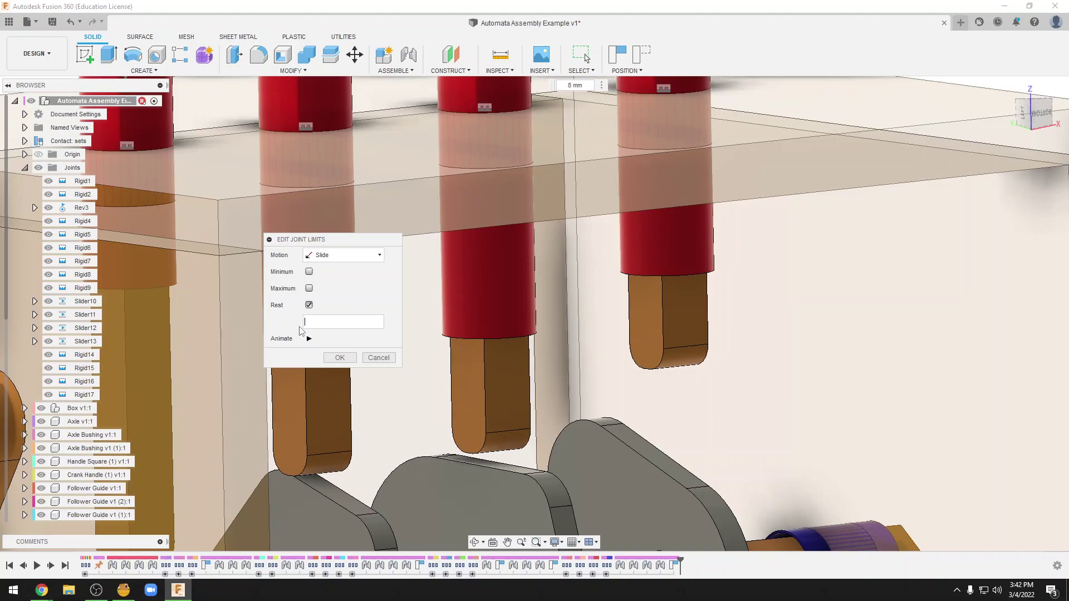
type("9")
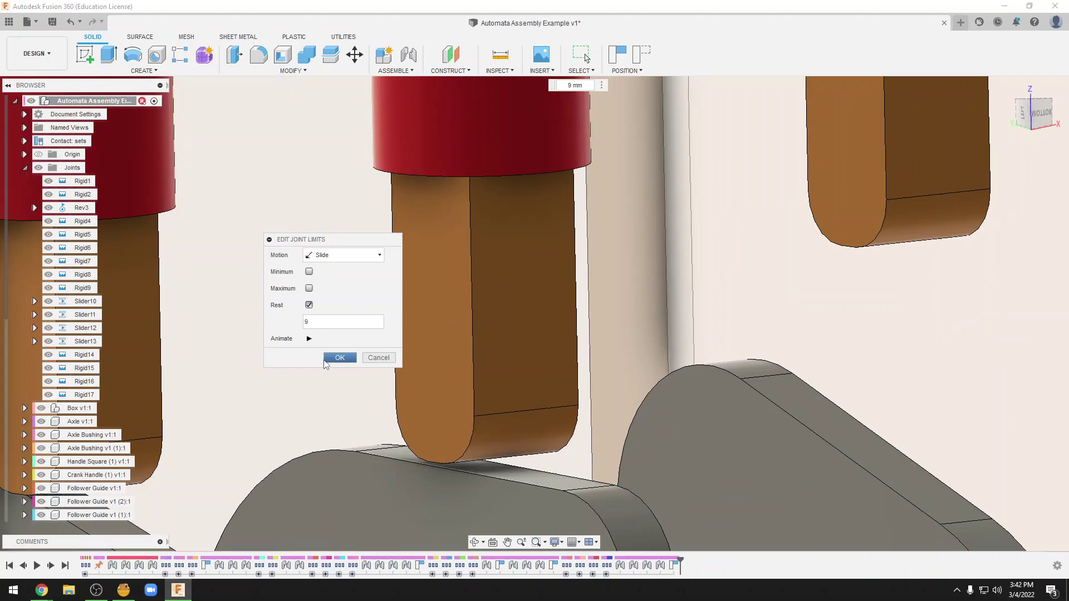
left_click(340, 357)
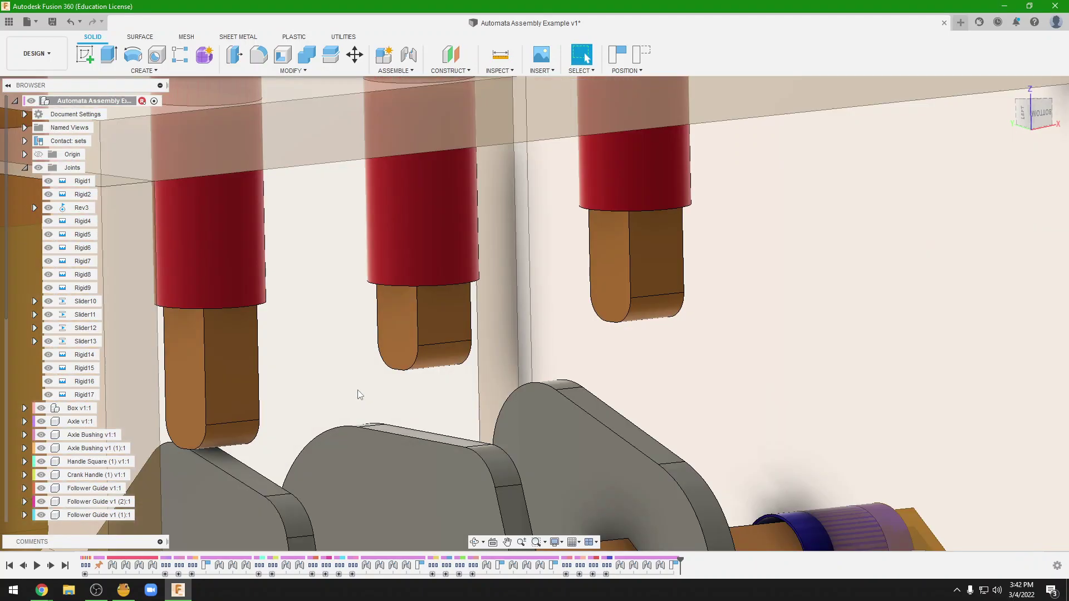
Step: Reopen Slider12's joint limits and change its rest value to 11 mm
scroll(357, 390, "down", 5)
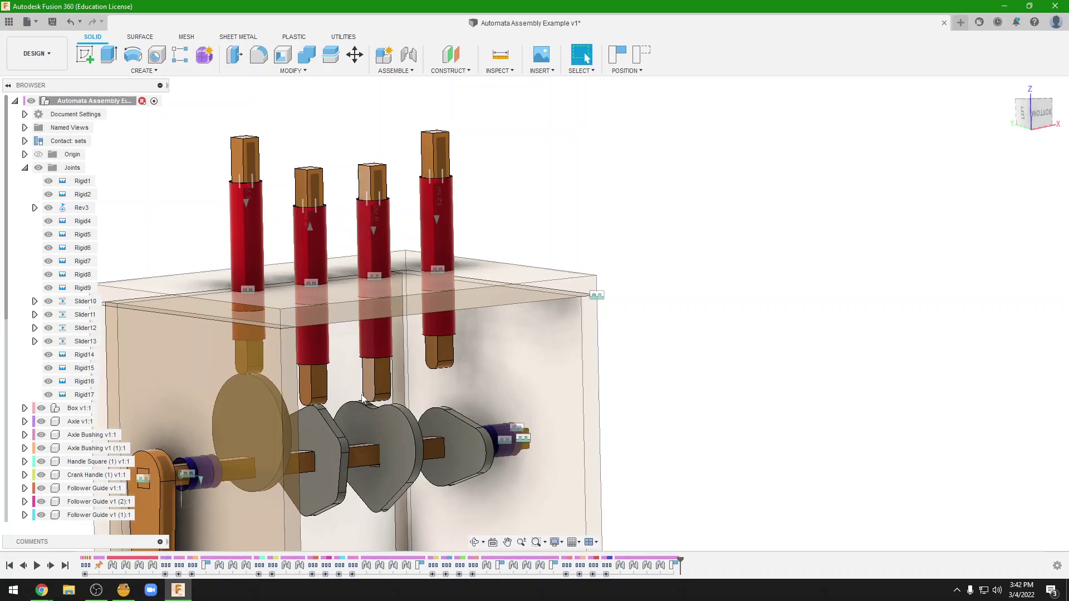
left_click(86, 329)
double_click(86, 329)
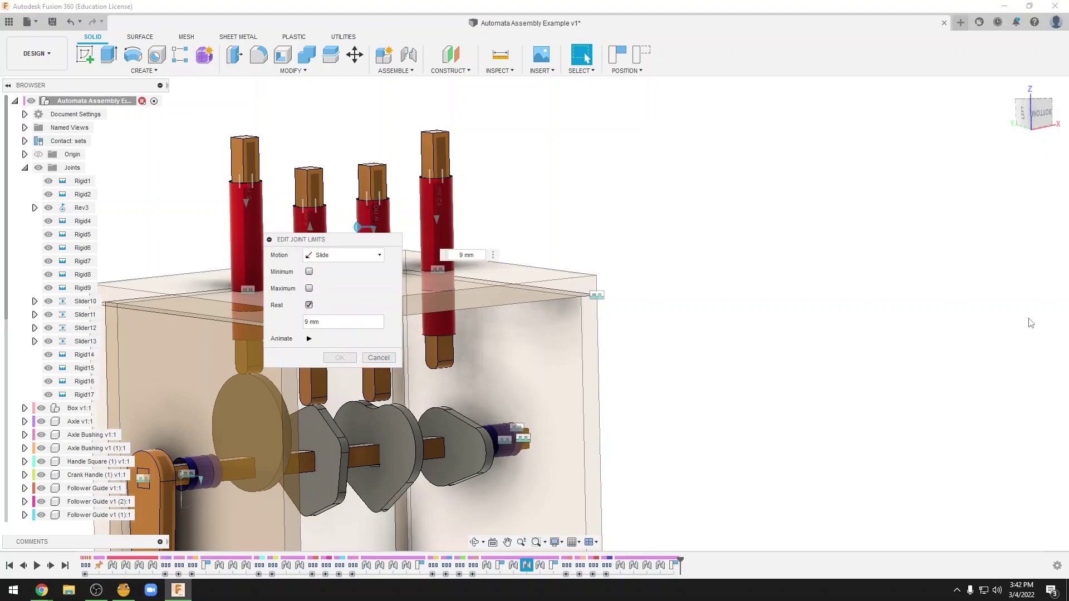
left_click(352, 327)
type("10")
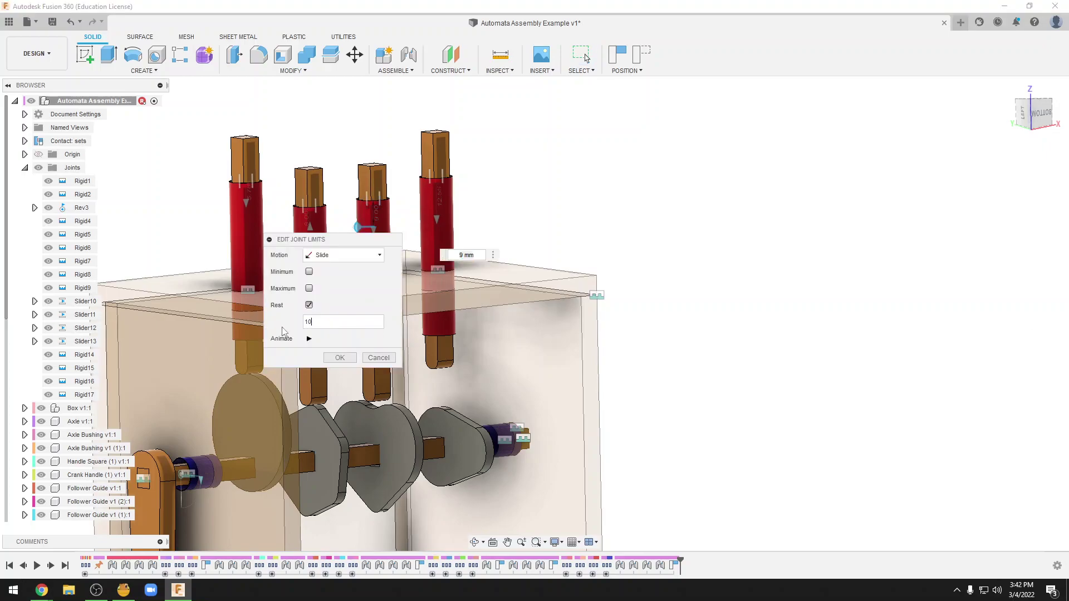
key("BackSpace")
type("1")
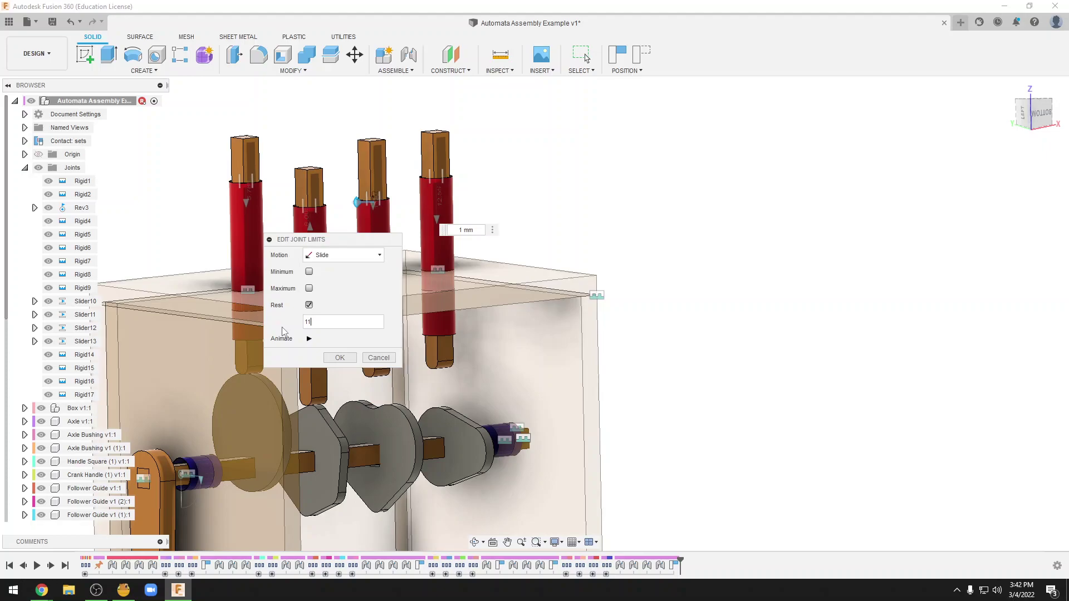
Step: Zoom in to check the follower touches its cam, then accept the 11 mm rest
scroll(386, 416, "up", 2)
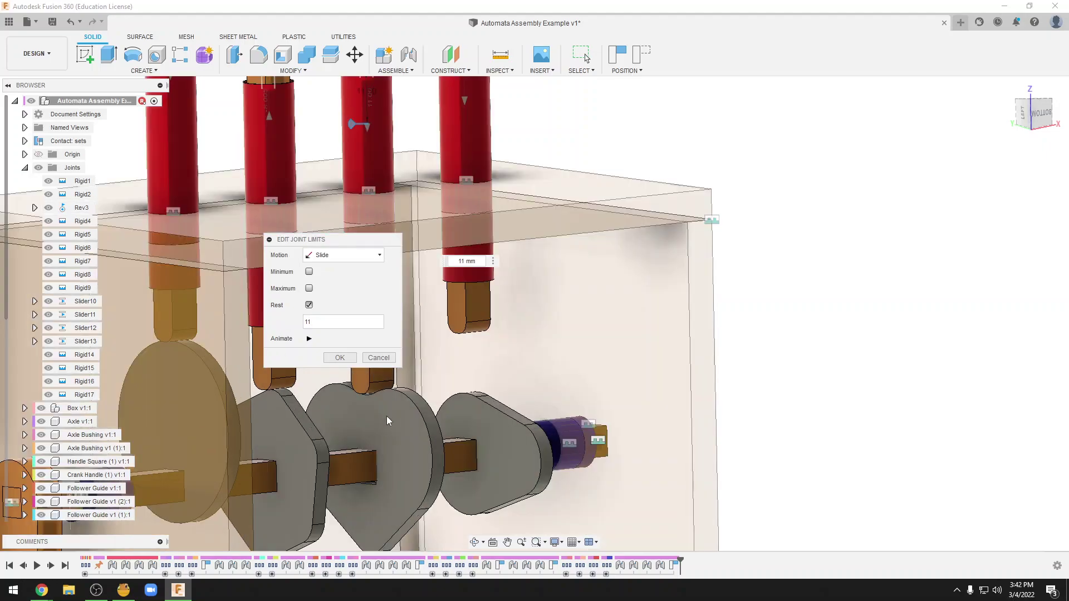
scroll(361, 382, "up", 3)
scroll(364, 386, "up", 3)
middle_click_drag(363, 385, 374, 400)
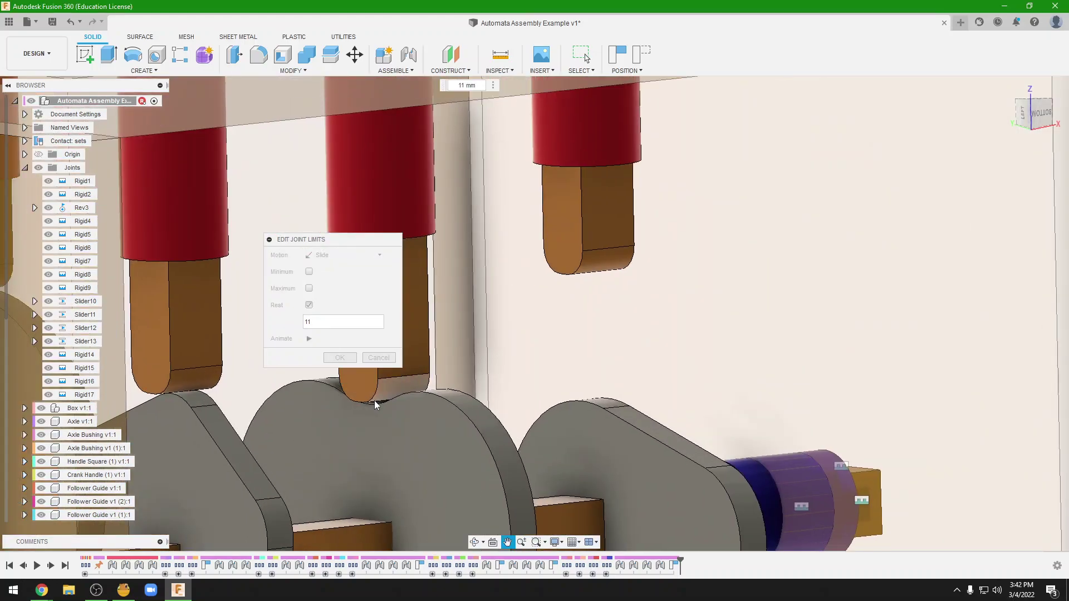
scroll(374, 399, "up", 2)
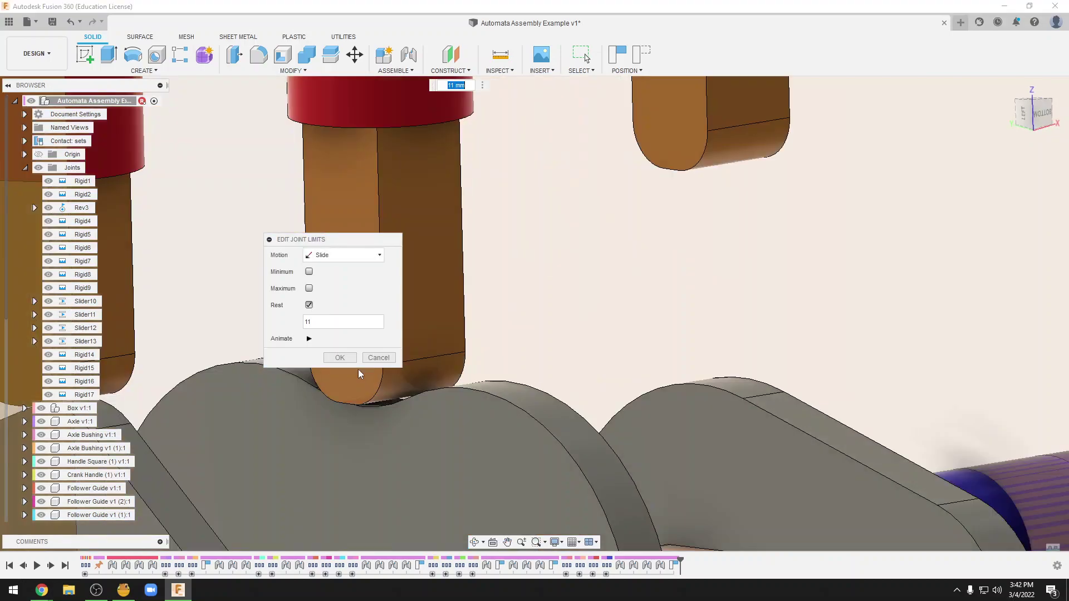
left_click(340, 358)
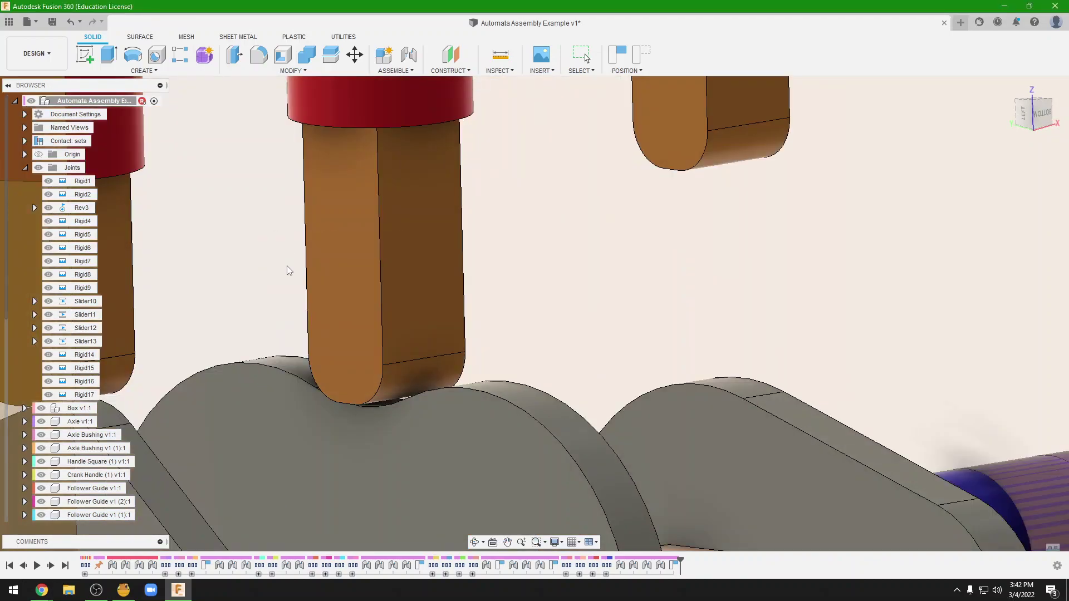
Step: Turn the crank handle to rotate the cams and watch the followers move
scroll(217, 295, "down", 2)
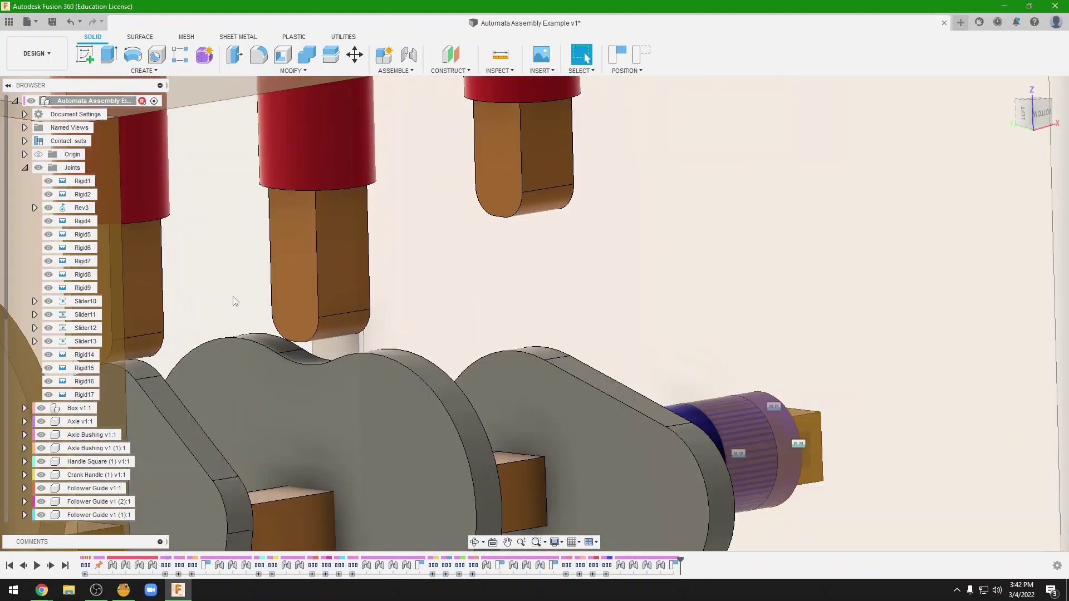
scroll(235, 302, "down", 3)
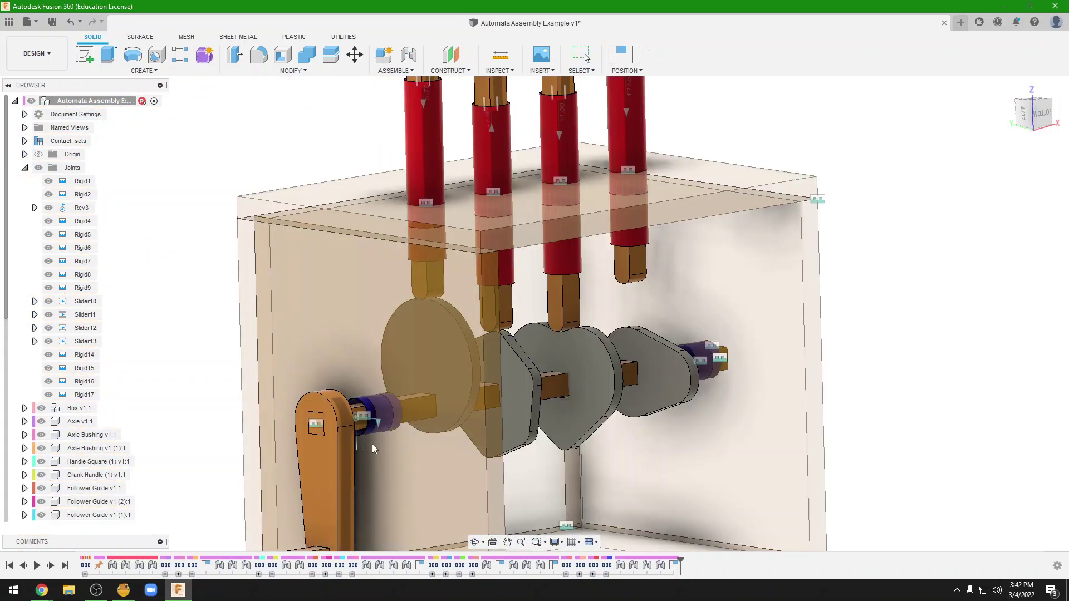
scroll(372, 443, "down", 3)
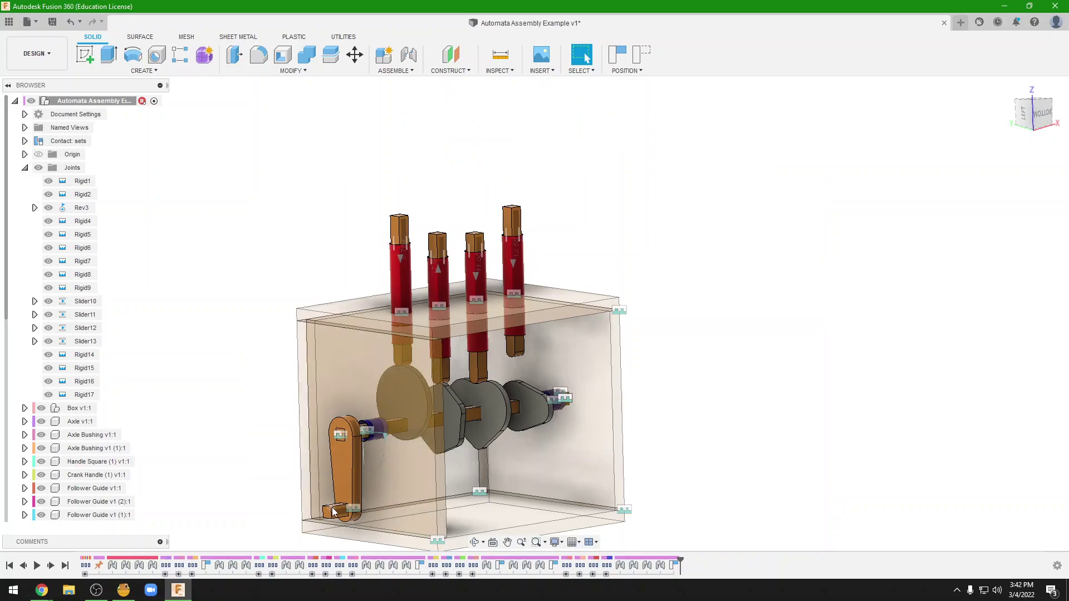
left_click_drag(332, 511, 281, 469)
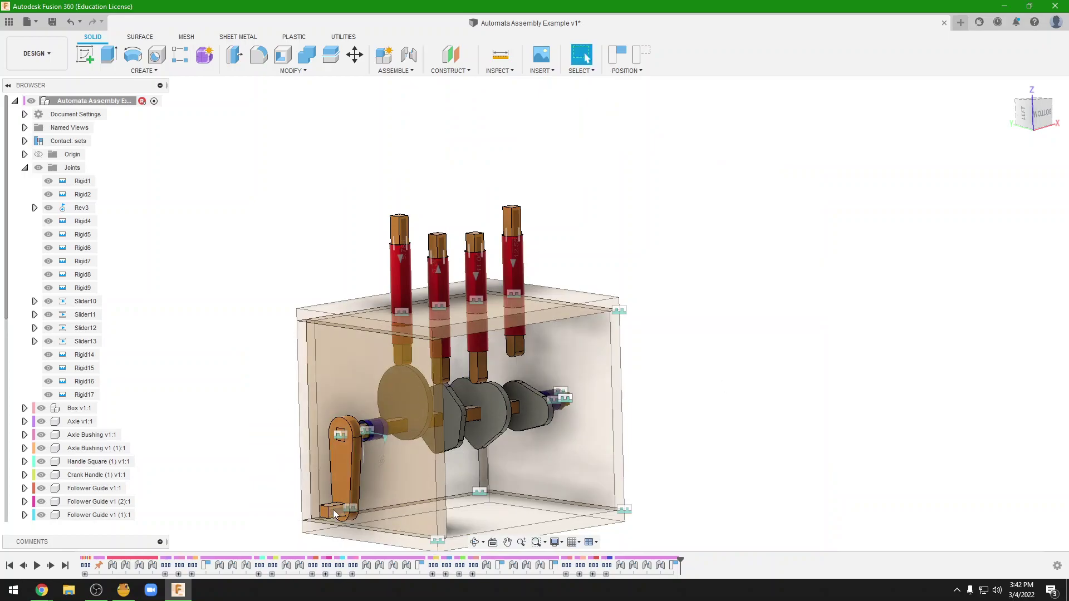
left_click_drag(334, 513, 340, 510)
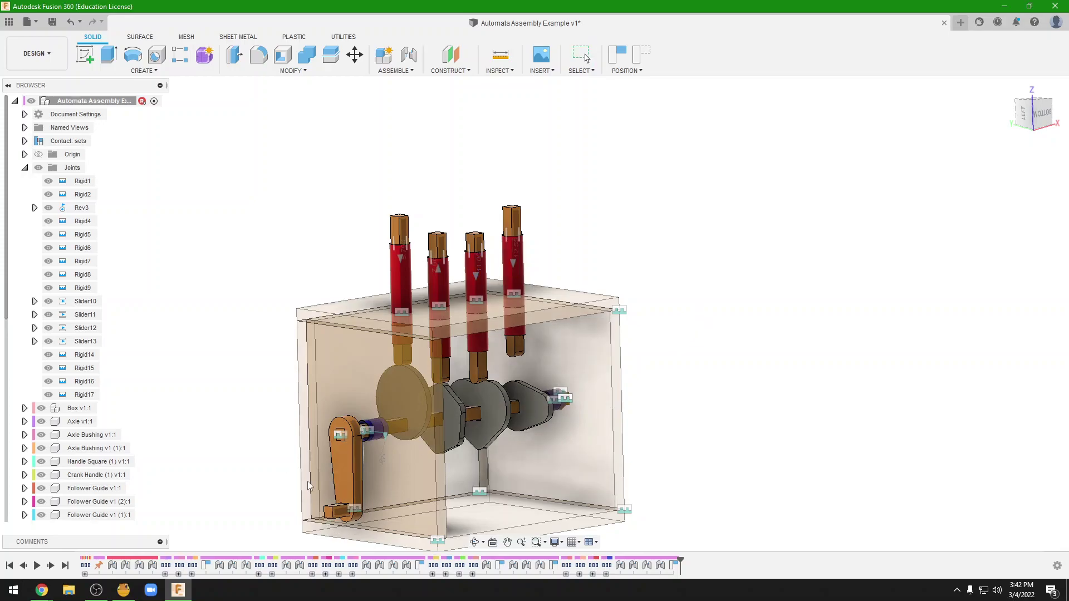
mouse_move(346, 479)
left_mouse_down()
mouse_move(333, 406)
mouse_move(390, 428)
left_mouse_up()
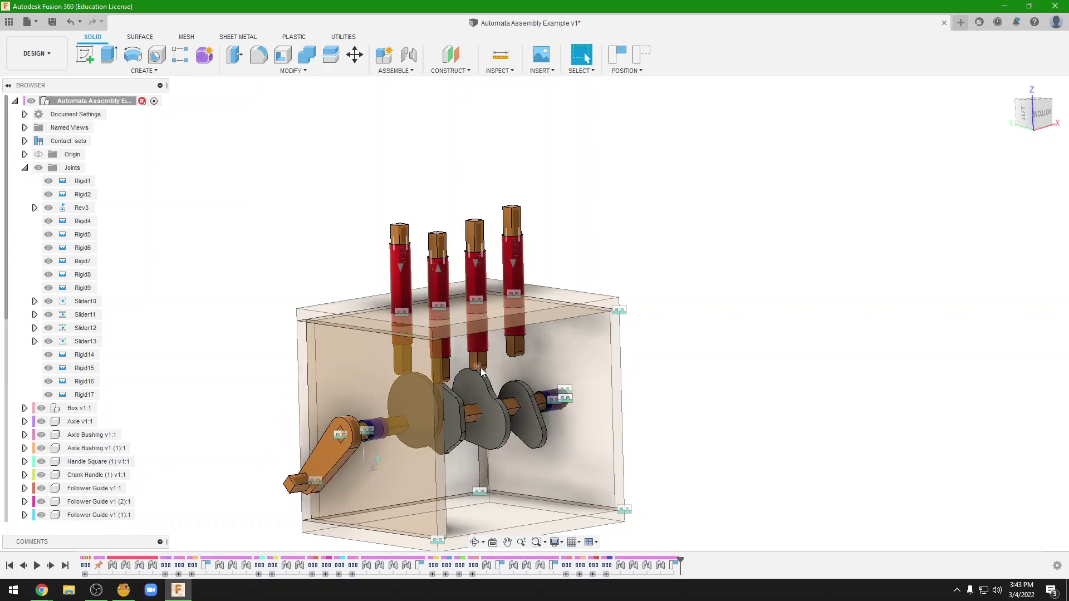
scroll(479, 372, "up", 5)
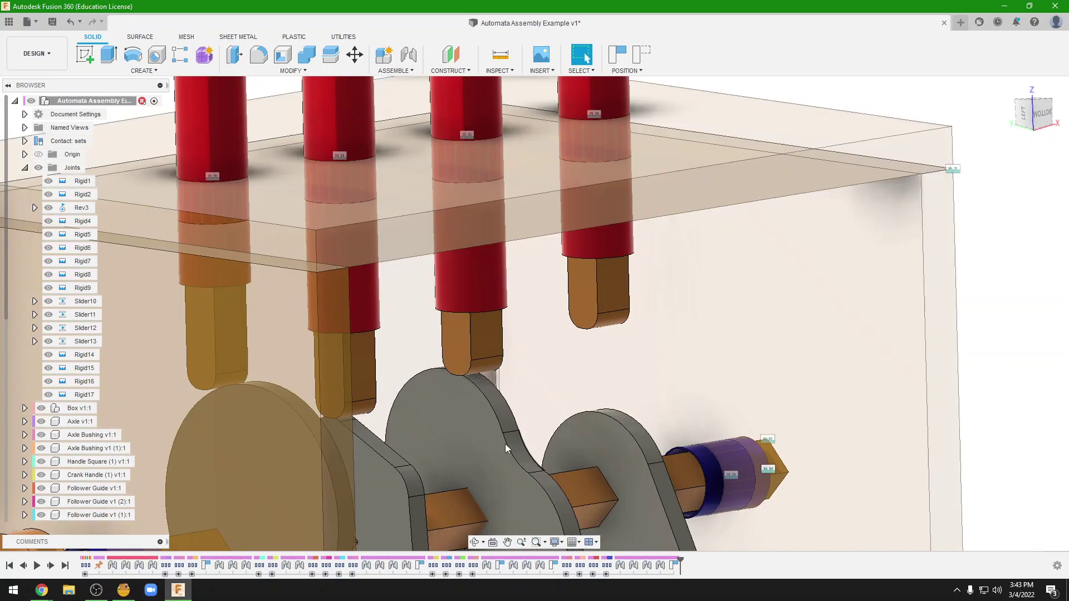
Step: Set Slider12's rest position to 10.5 mm
middle_click_drag(476, 313, 429, 403)
left_click(416, 90)
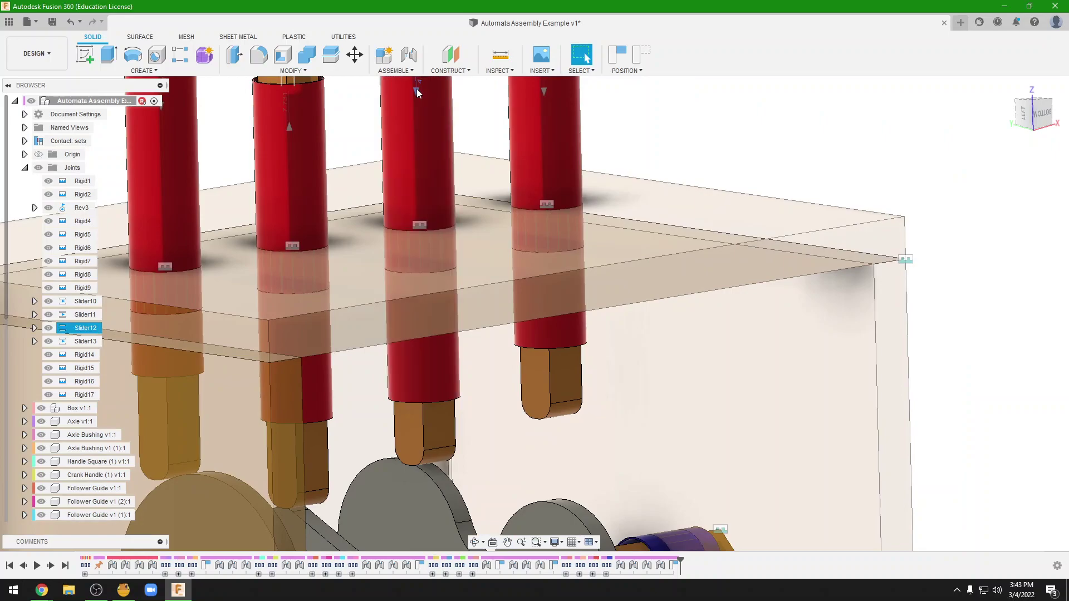
left_click(110, 328)
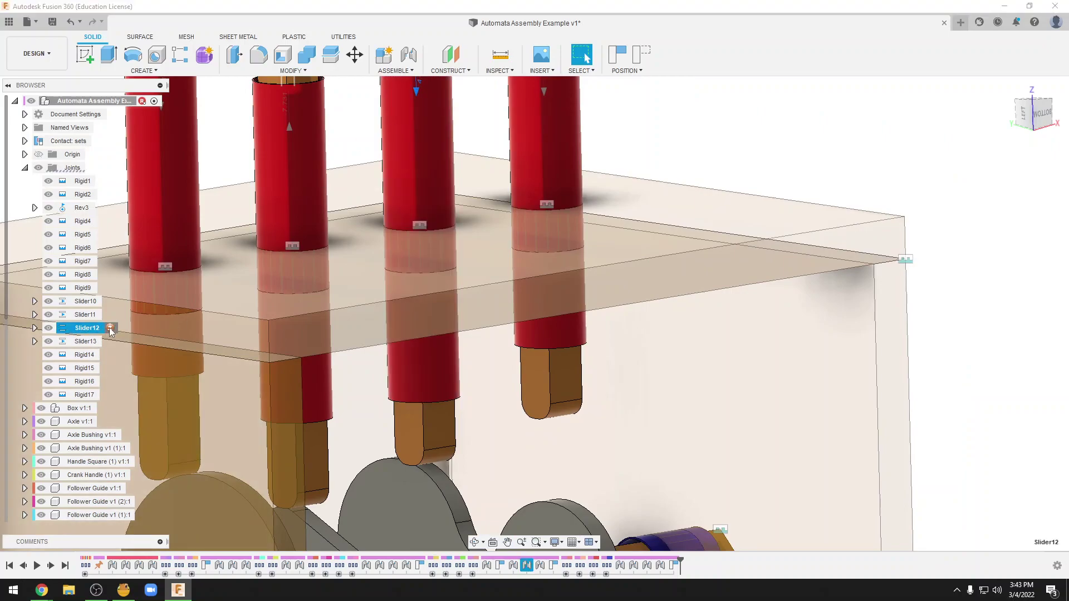
type("1")
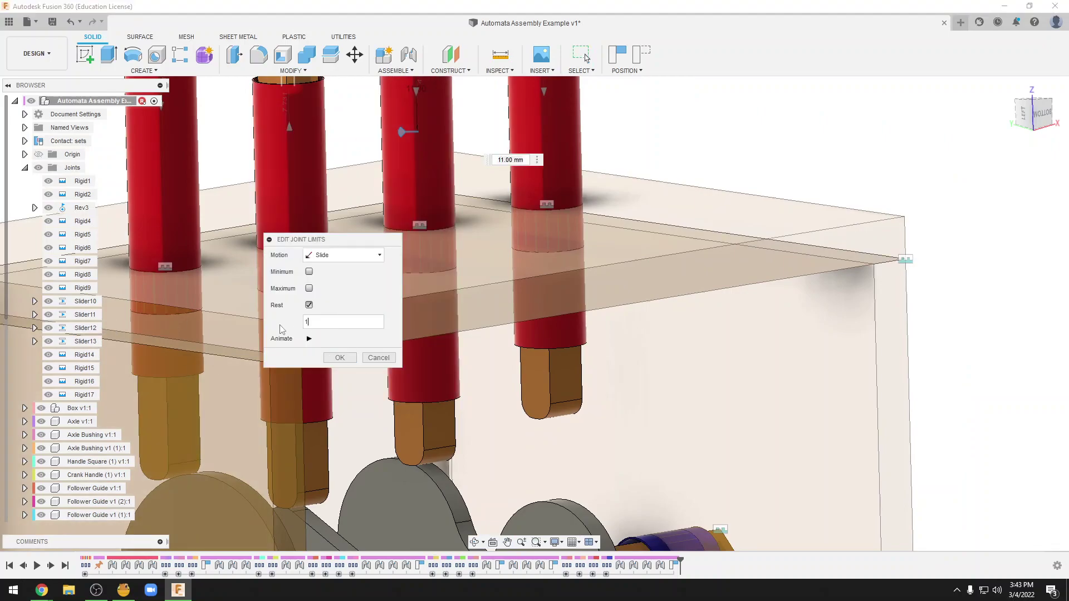
type("0.5")
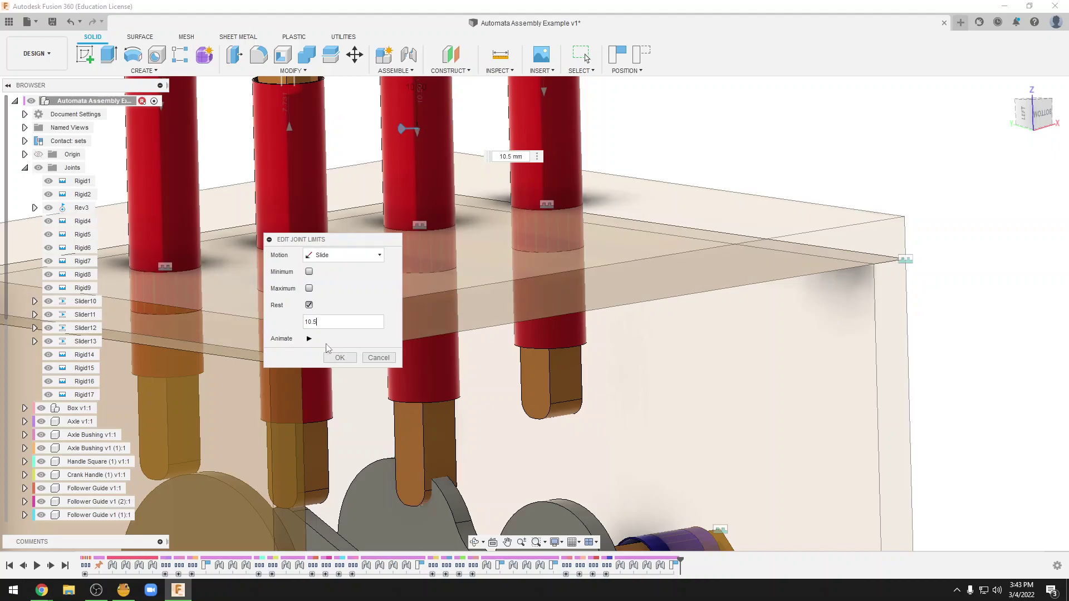
left_click(336, 356)
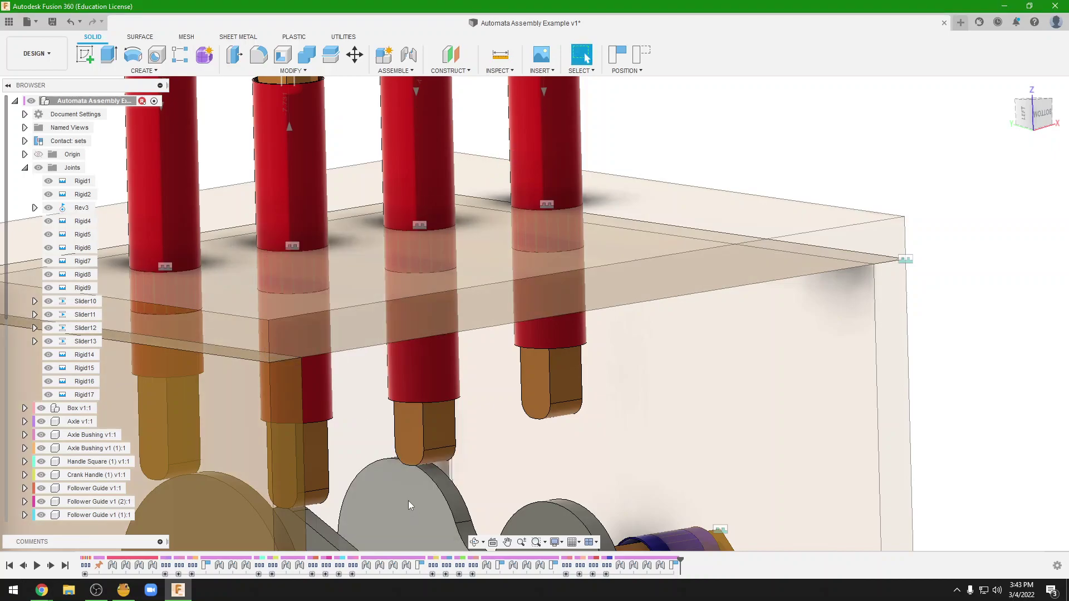
Step: Turn the crank again and orbit in to inspect how the followers sit
scroll(408, 483, "down", 5)
middle_click_drag(409, 482, 452, 282)
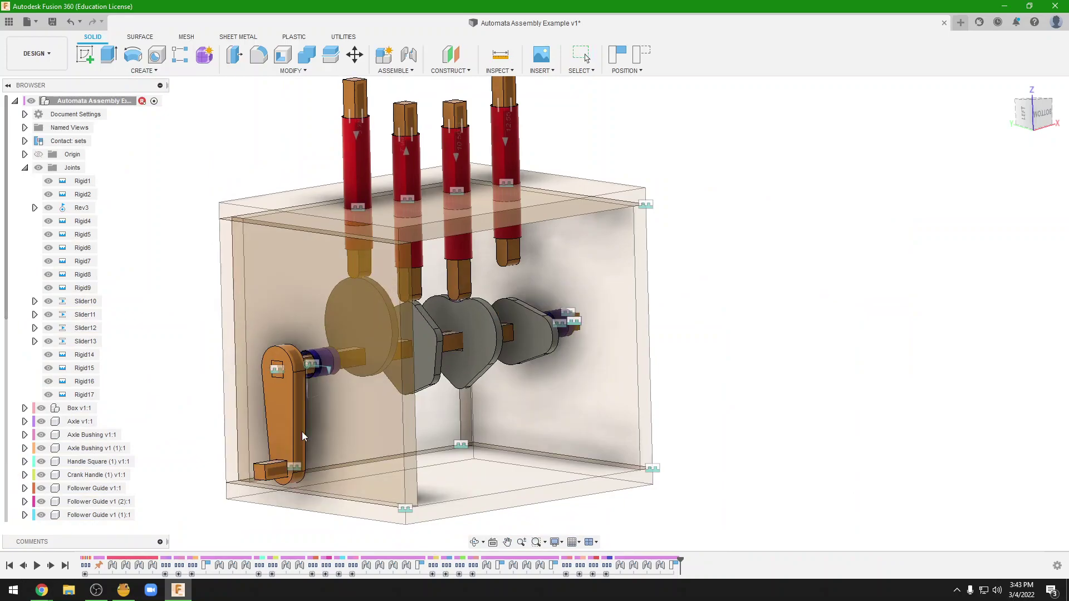
mouse_move(342, 323)
left_mouse_down()
mouse_move(359, 337)
mouse_move(318, 303)
left_mouse_up()
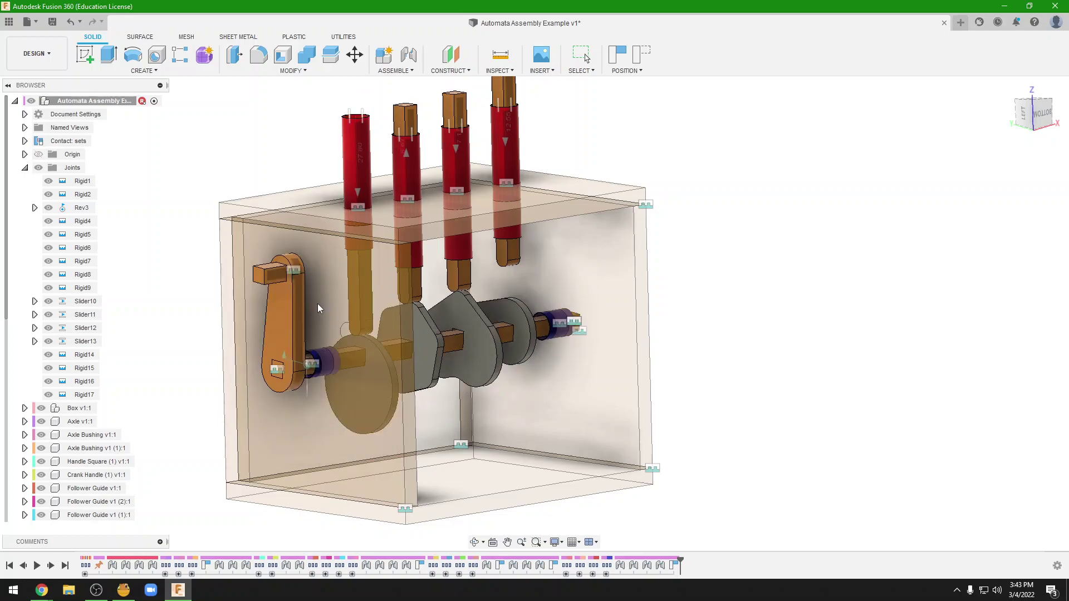
scroll(408, 349, "up", 2)
scroll(459, 362, "up", 4)
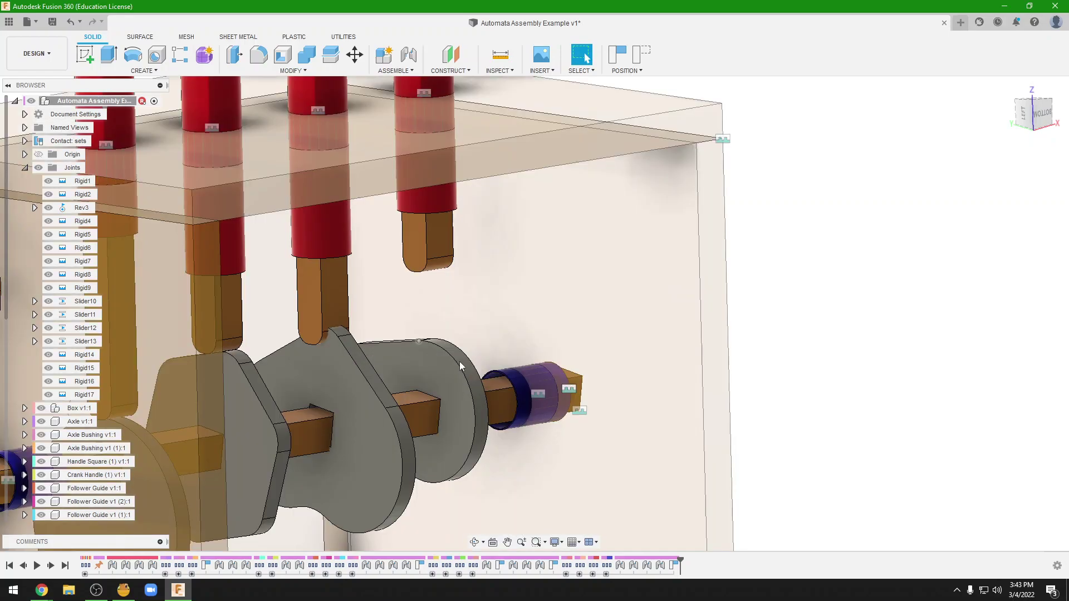
middle_click_drag(419, 340, 334, 334, "shift")
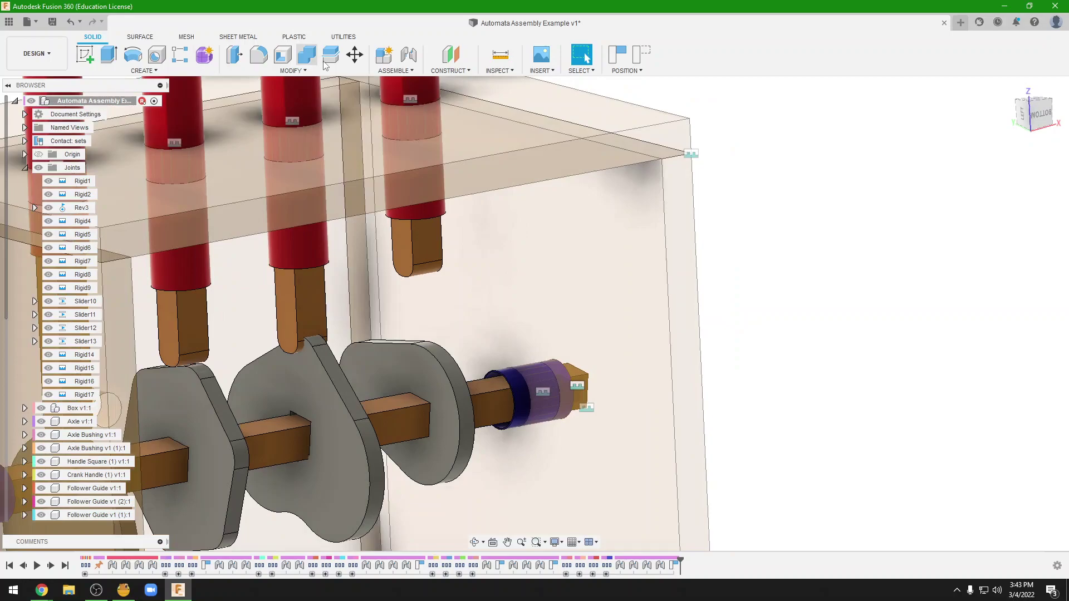
Step: Enable a rest position on Slider13 and set it to 24.5 mm
mouse_move(86, 342)
left_click(108, 342)
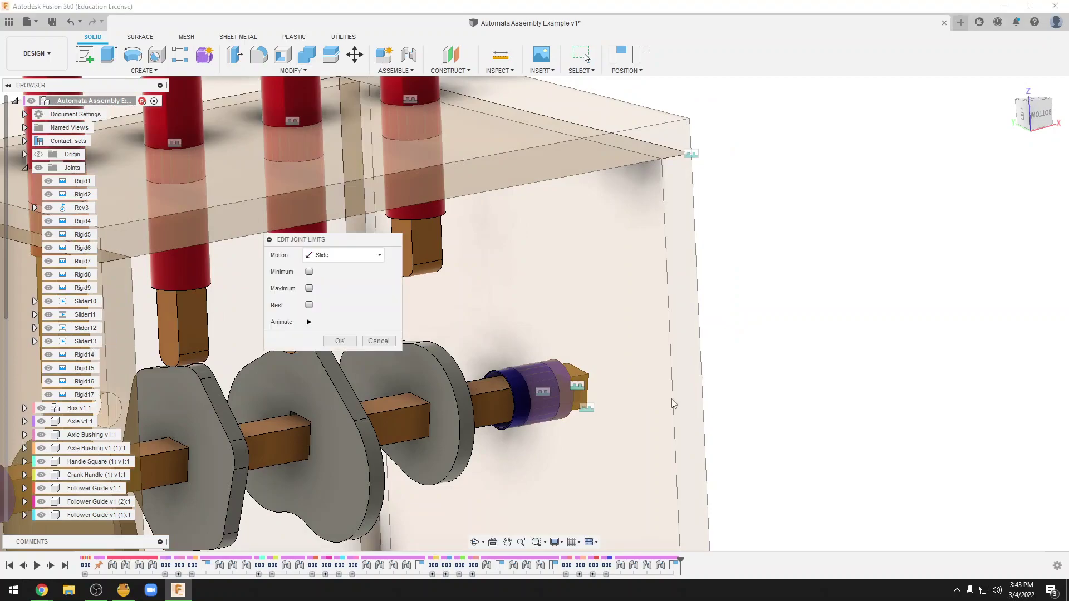
left_click(309, 305)
left_click_drag(323, 241, 221, 248)
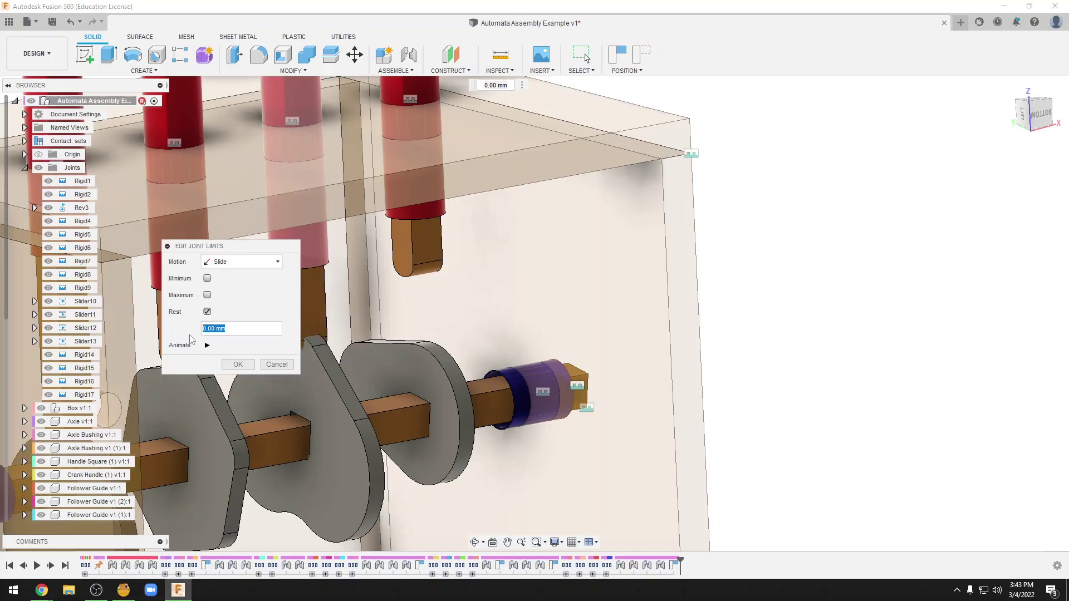
type("10")
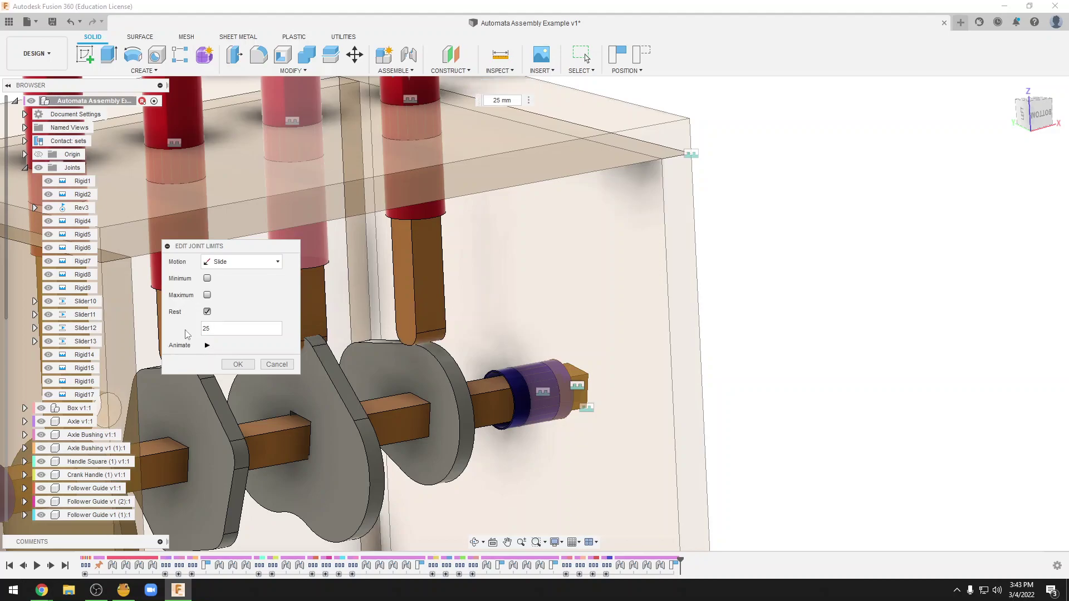
scroll(401, 362, "up", 5)
mouse_move(478, 357)
middle_mouse_down("shift")
mouse_move(487, 346)
mouse_move(456, 339)
middle_mouse_up("shift")
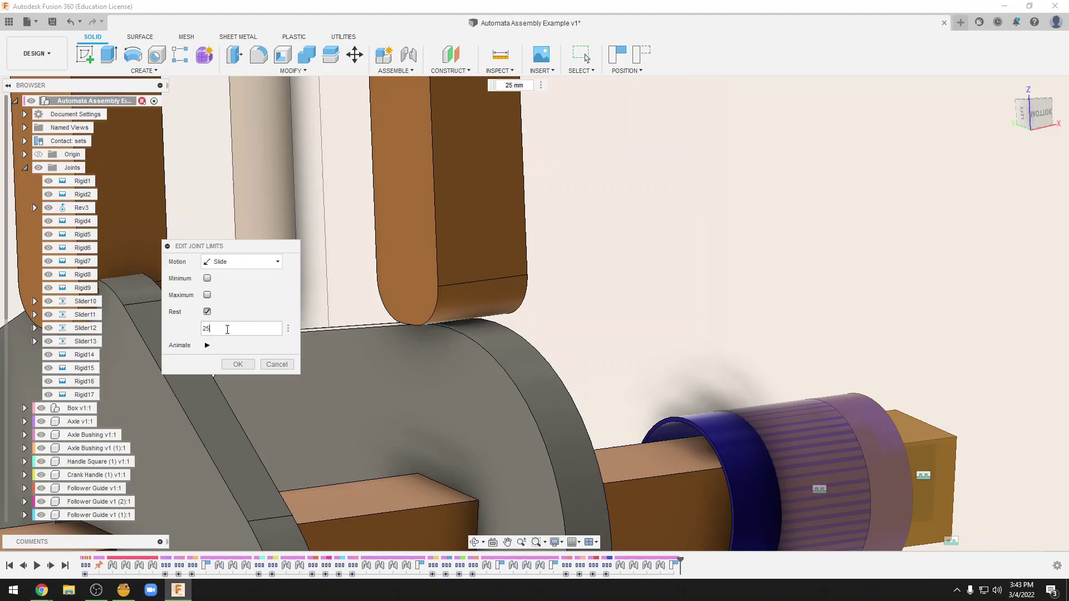
type("24")
key("Return")
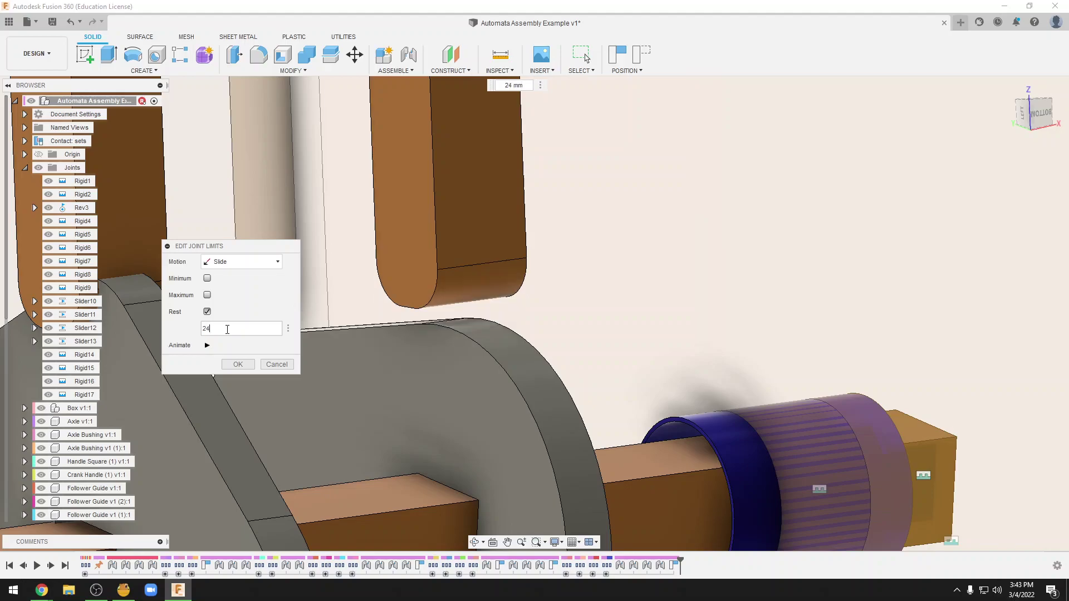
type(".5")
key("Return")
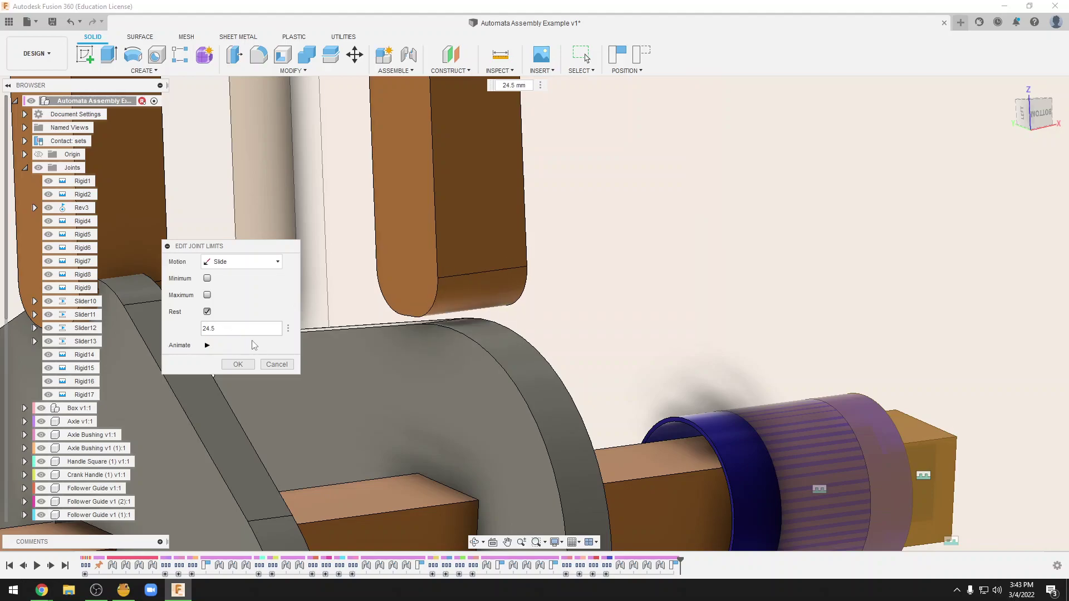
left_click(224, 366)
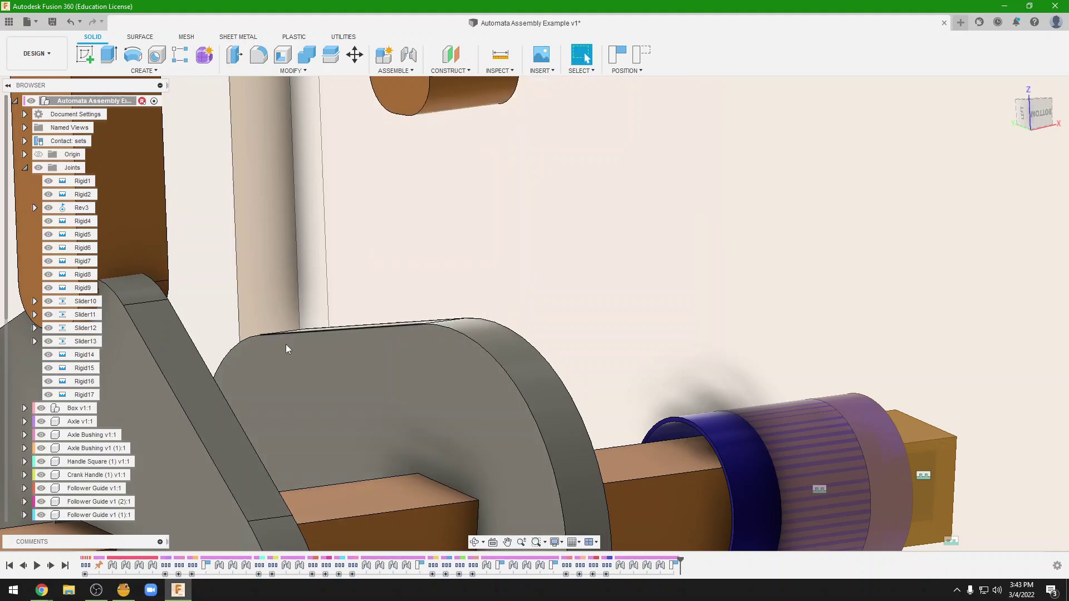
Step: Zoom out and animate the model driven by the Rev3 crank joint
scroll(285, 344, "down", 2)
scroll(306, 352, "down", 5)
scroll(423, 337, "down", 2)
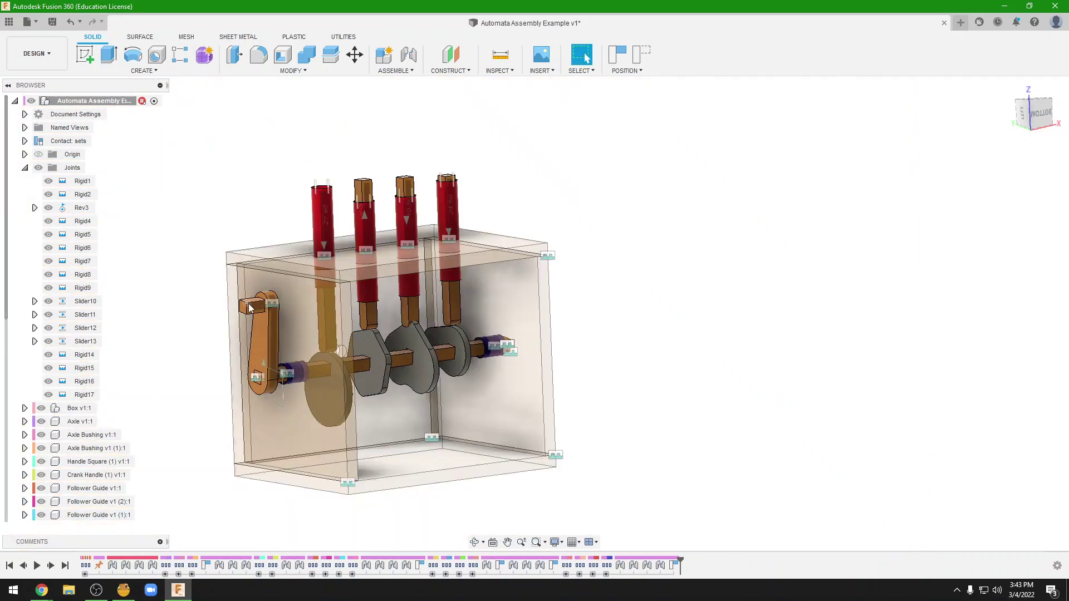
right_click(82, 209)
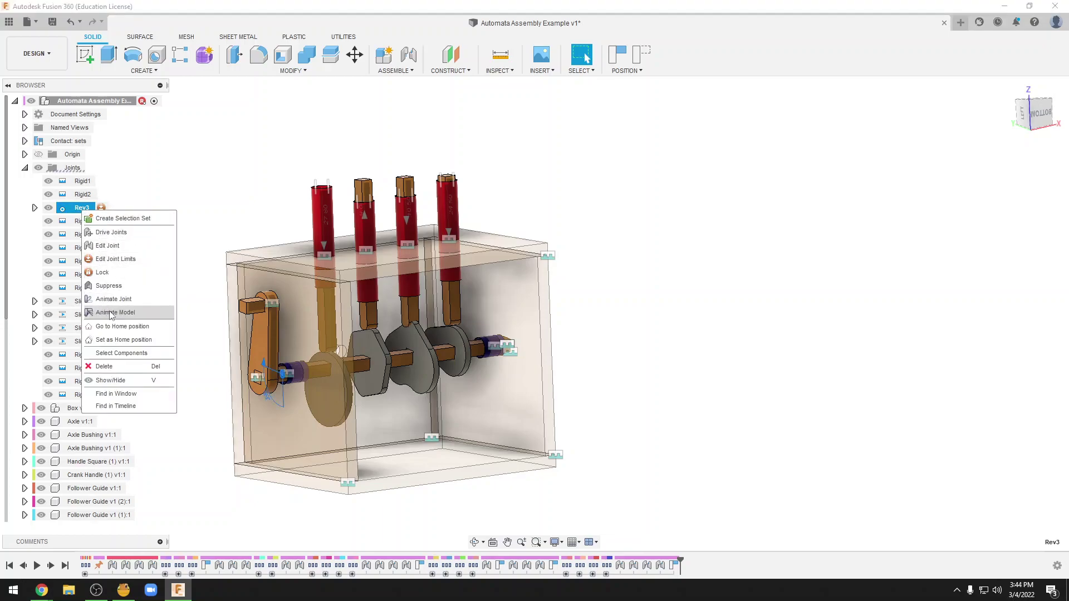
left_click(115, 312)
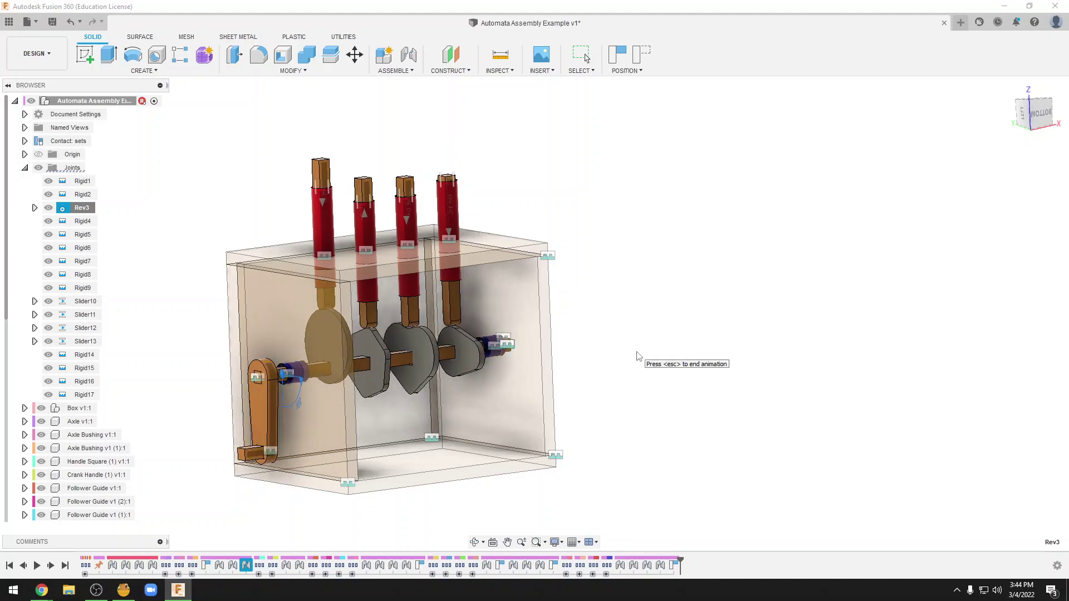